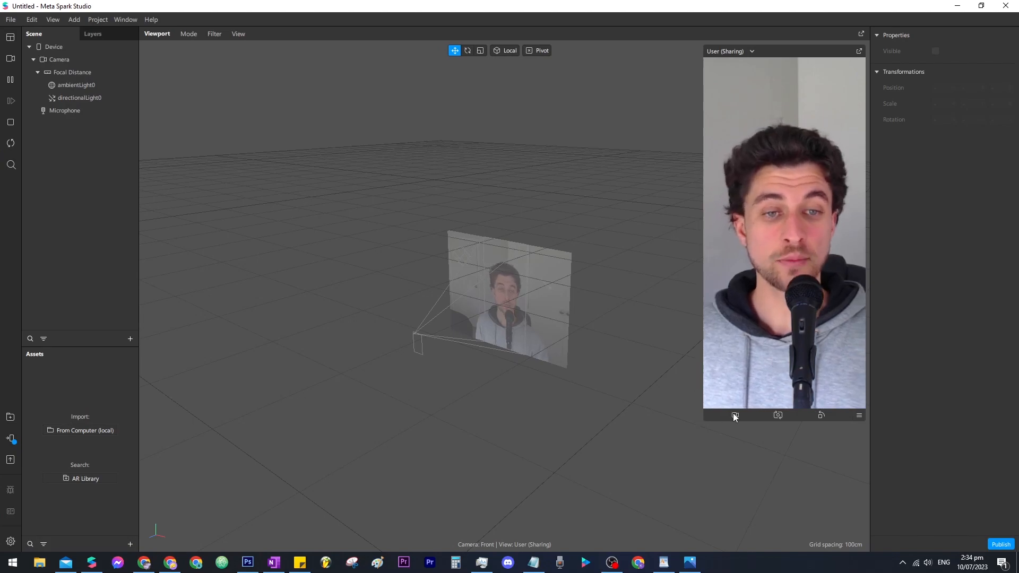
Try the first real-time simulation video in the preview and switch back to the c922 Pro Stream Webcam.
left_click(735, 415)
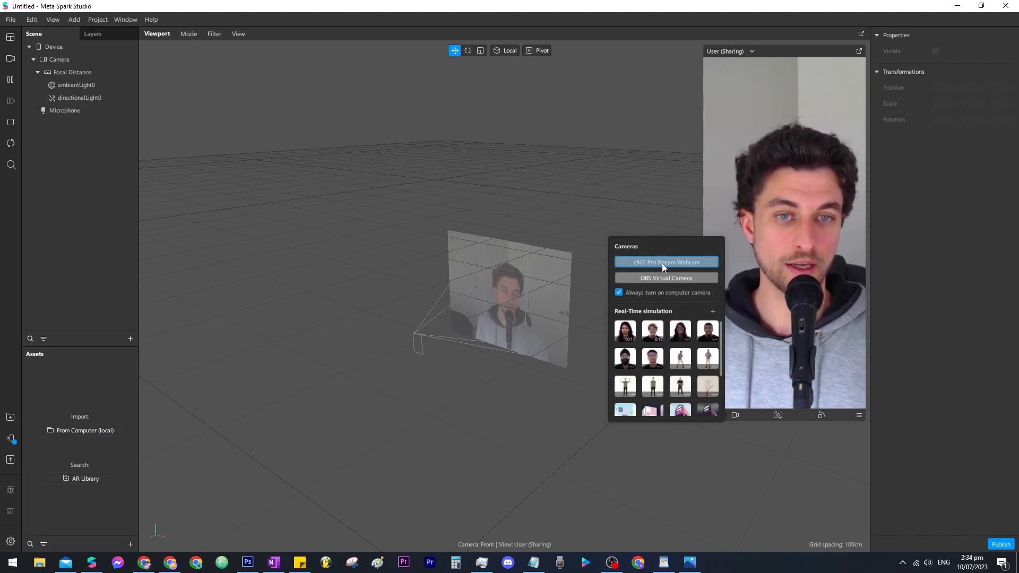
left_click(625, 331)
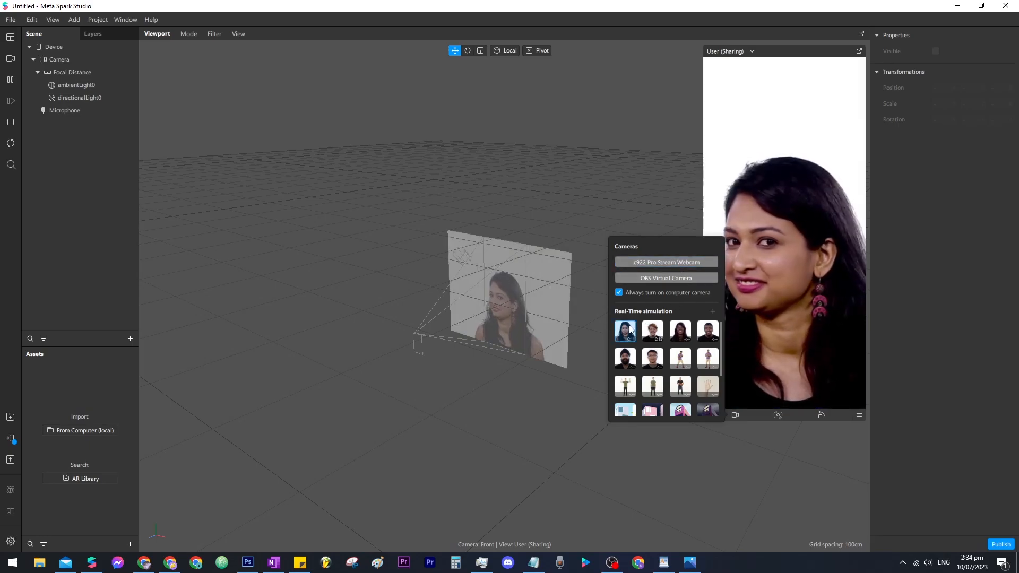
left_click(675, 263)
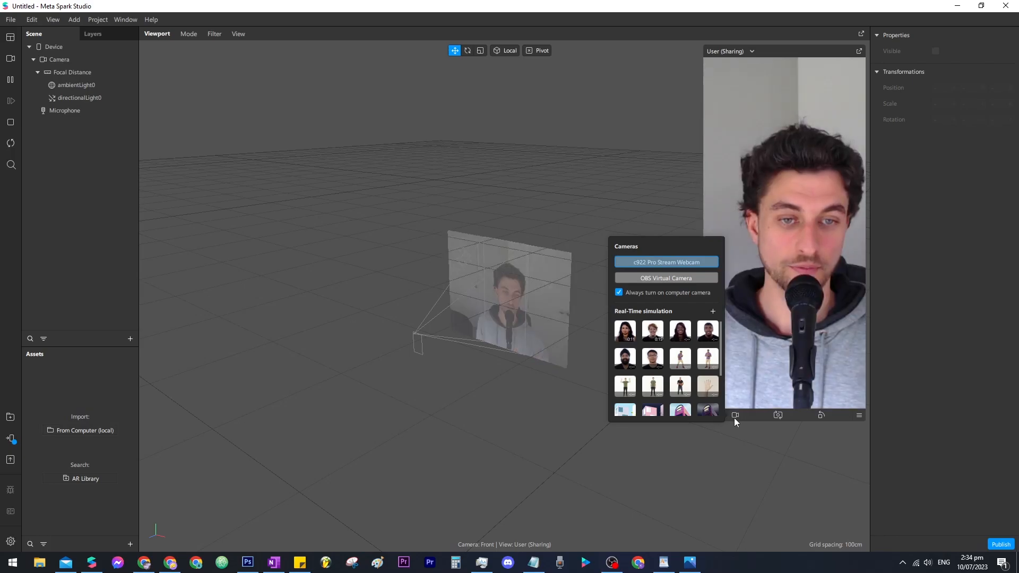
left_click(769, 441)
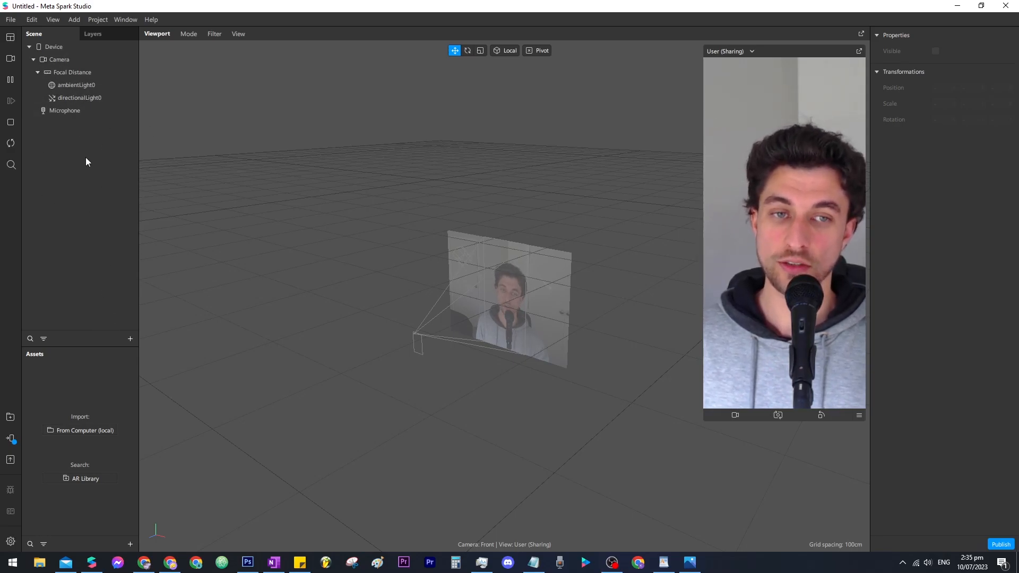
Insert a Face Tracker into the scene and add a Face Mesh as its child.
left_click(130, 340)
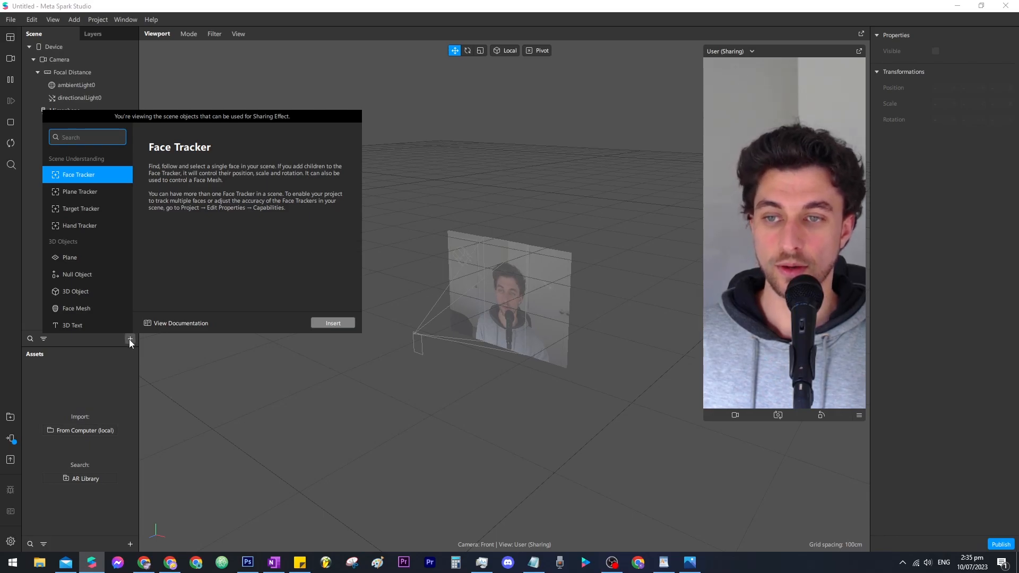
left_click(333, 323)
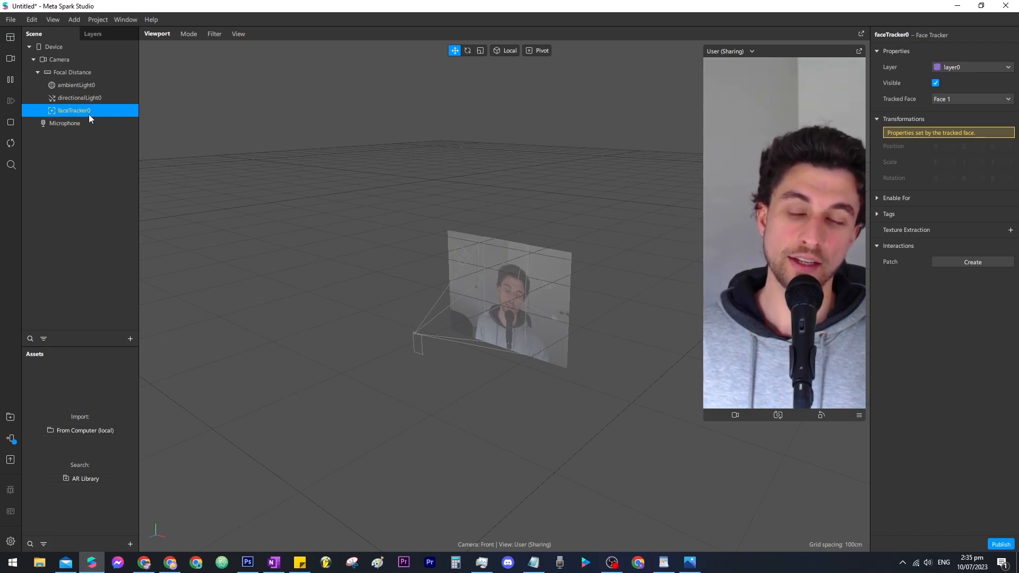
right_click(75, 109)
mouse_move(113, 122)
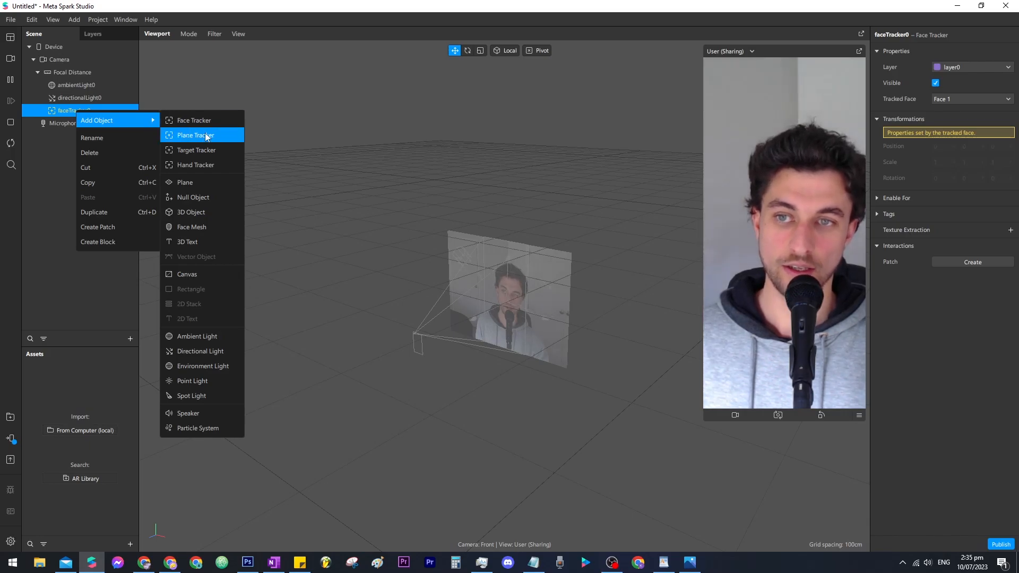
left_click(196, 227)
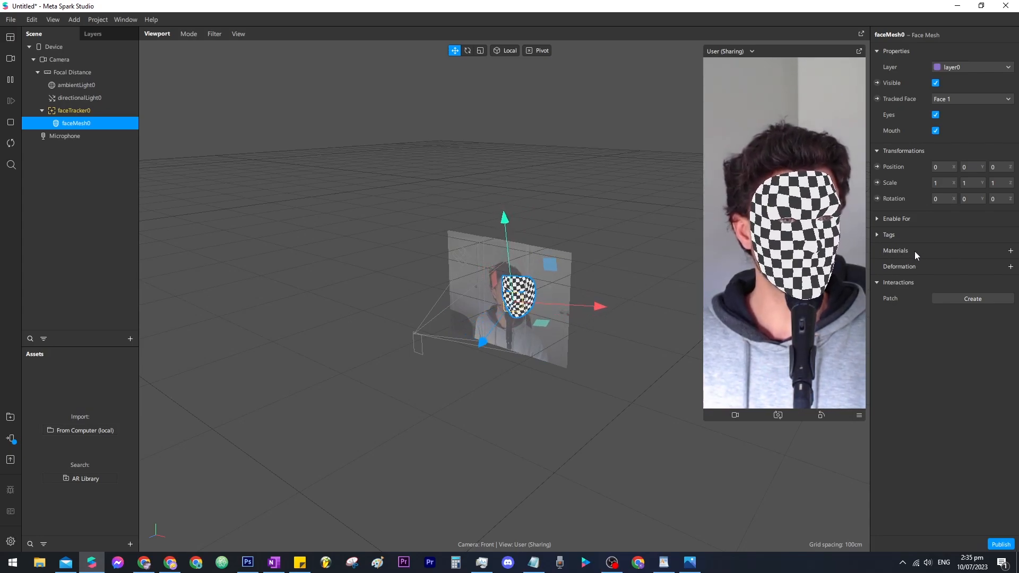
Create a new material on the face mesh and set its shader type to Flat.
left_click(1009, 251)
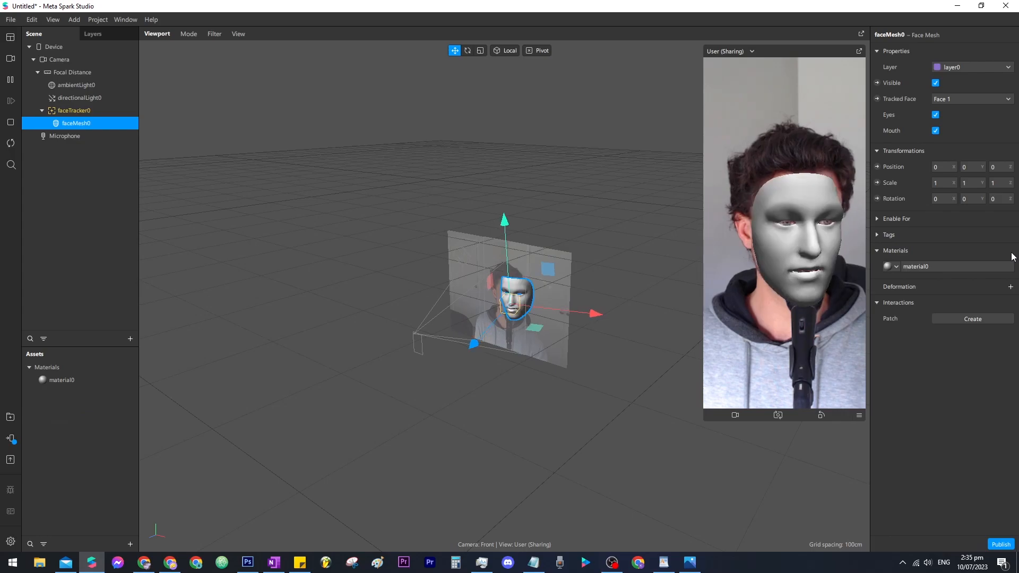
left_click(926, 266)
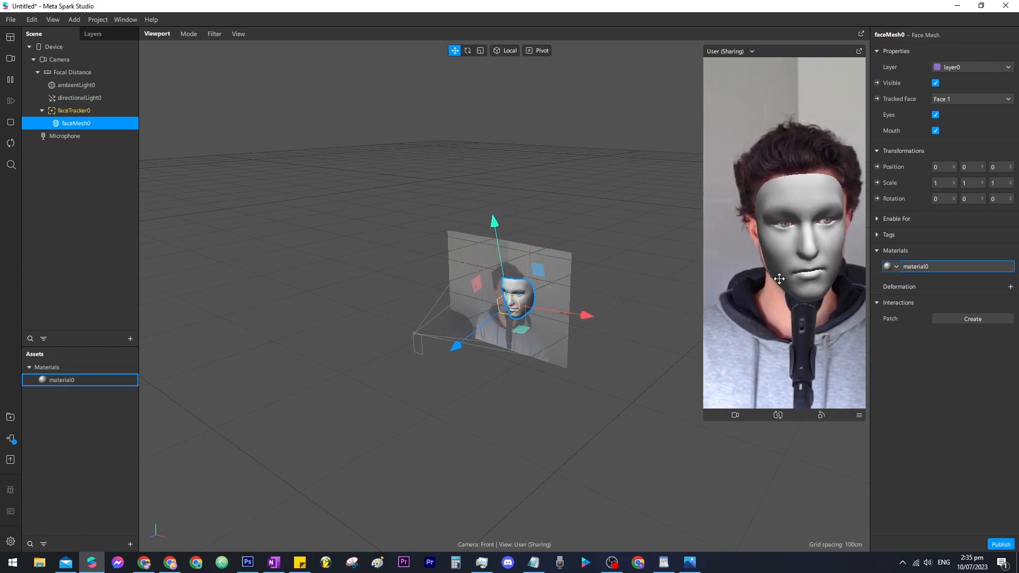
left_click(921, 266)
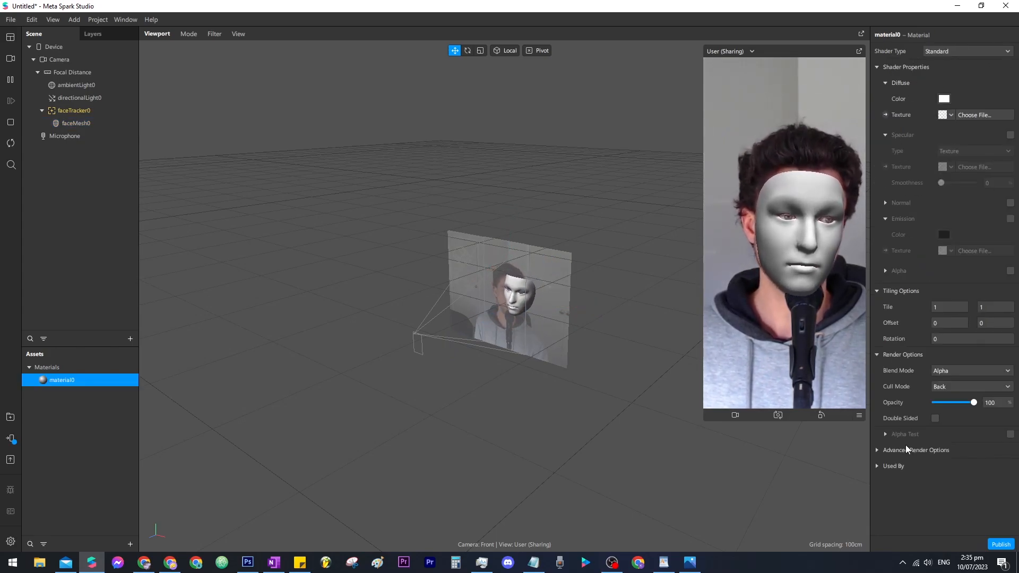
left_click(965, 51)
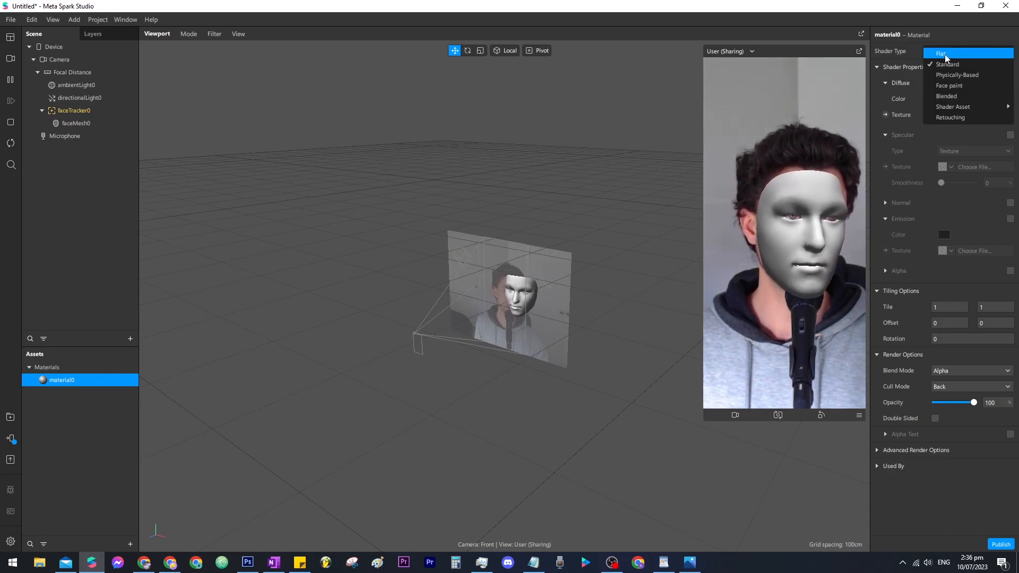
left_click(948, 54)
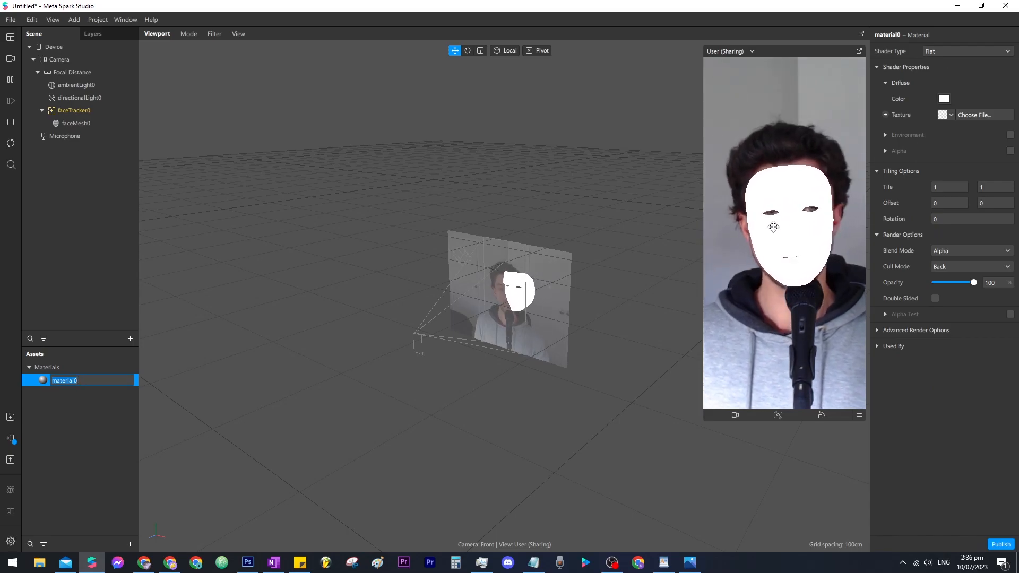
left_click(944, 99)
left_click(583, 183)
left_click_drag(583, 184, 542, 191)
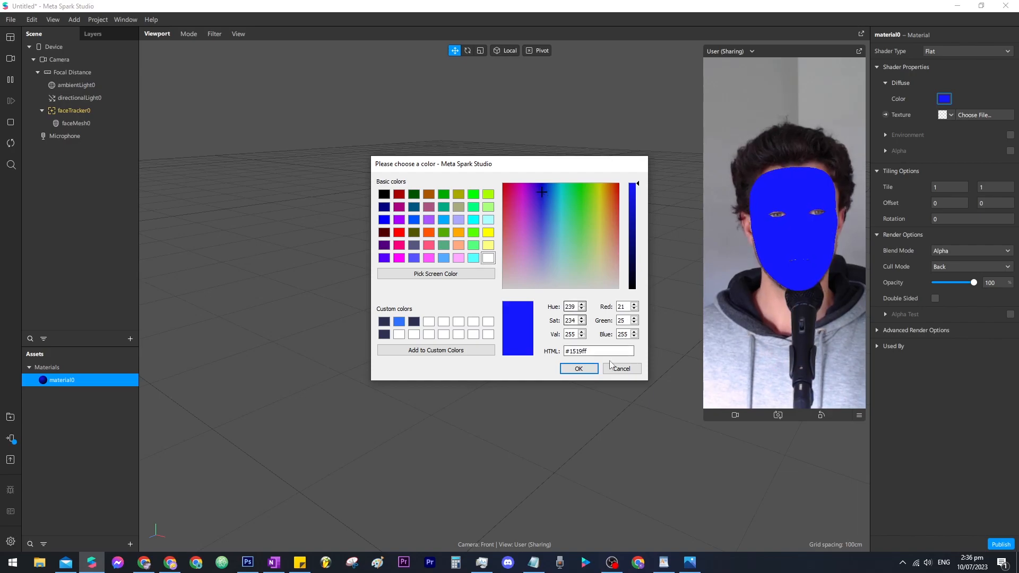
left_click(621, 368)
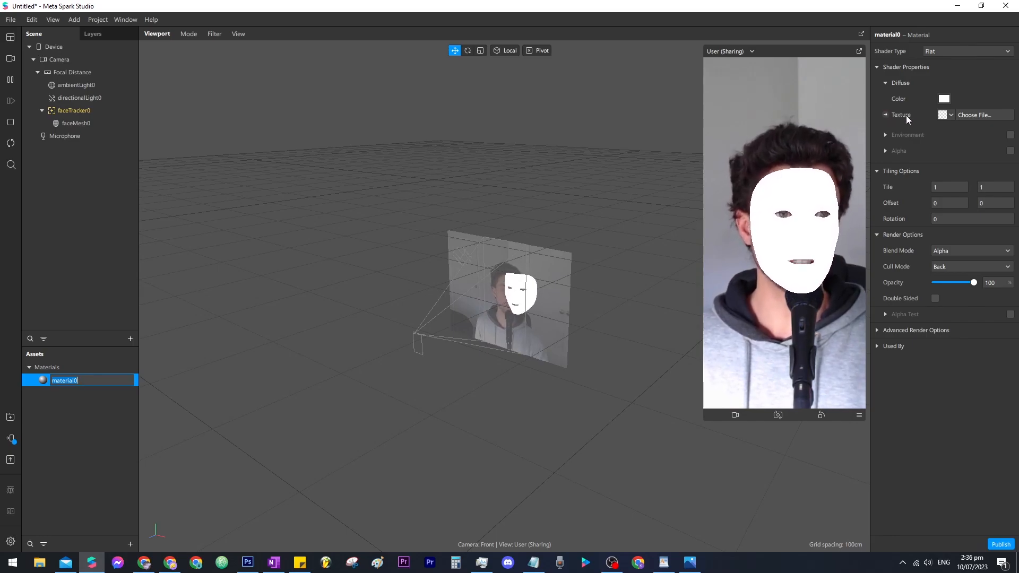
Import the moko image as the material's diffuse texture and set the blend mode to Multiply.
left_click(976, 116)
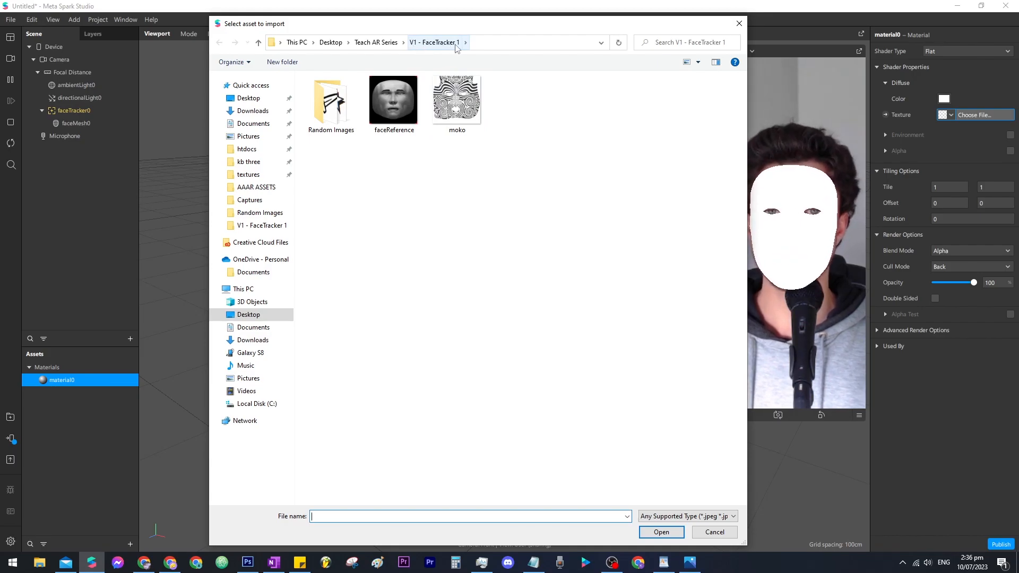
left_click(454, 101)
left_click(661, 532)
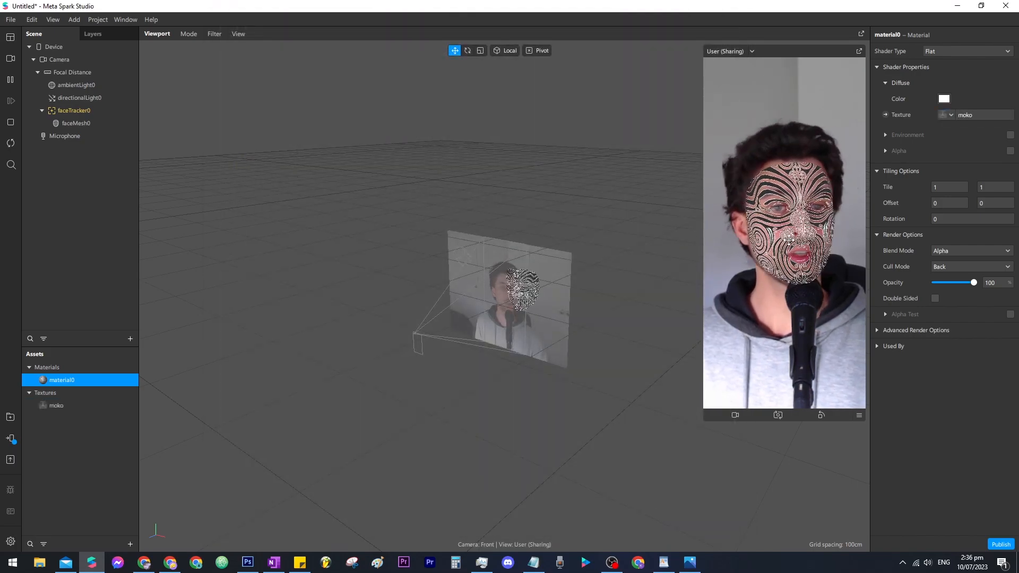
left_click(950, 250)
left_click(953, 287)
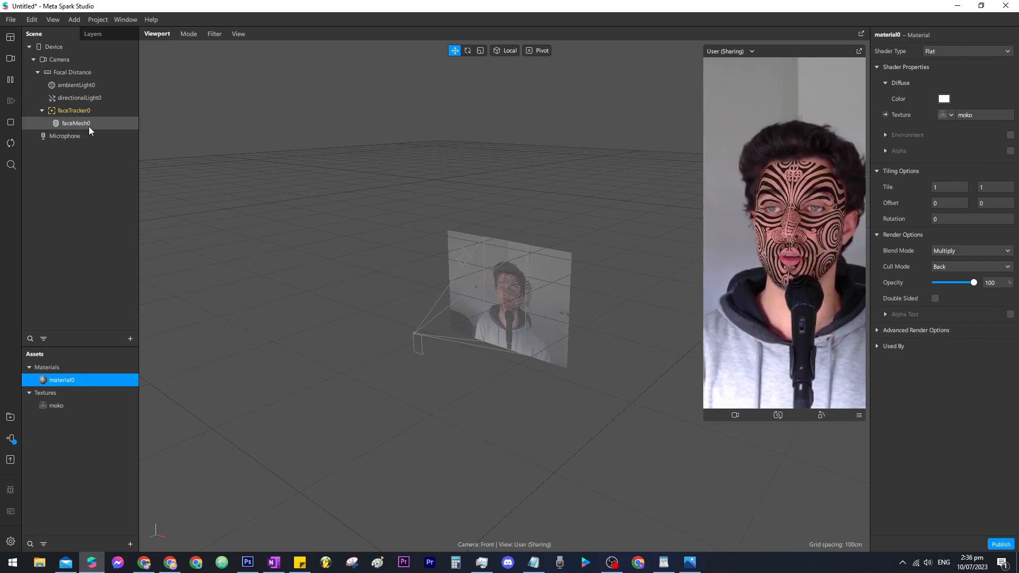
Delete the existing face tracker and insert a new Face Tracker with a Face Mesh as its child.
left_click(91, 113)
key("Delete")
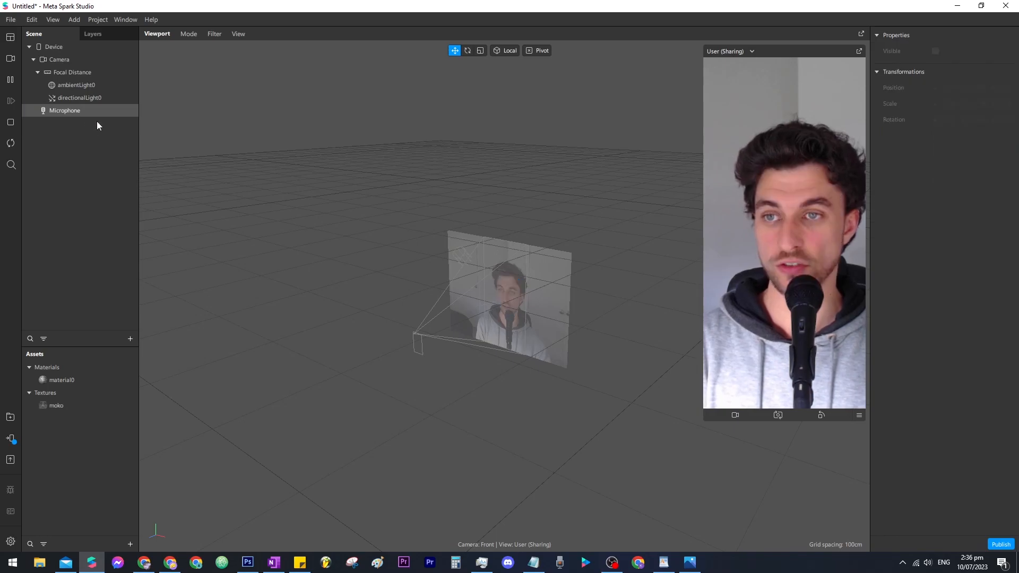
left_click(130, 339)
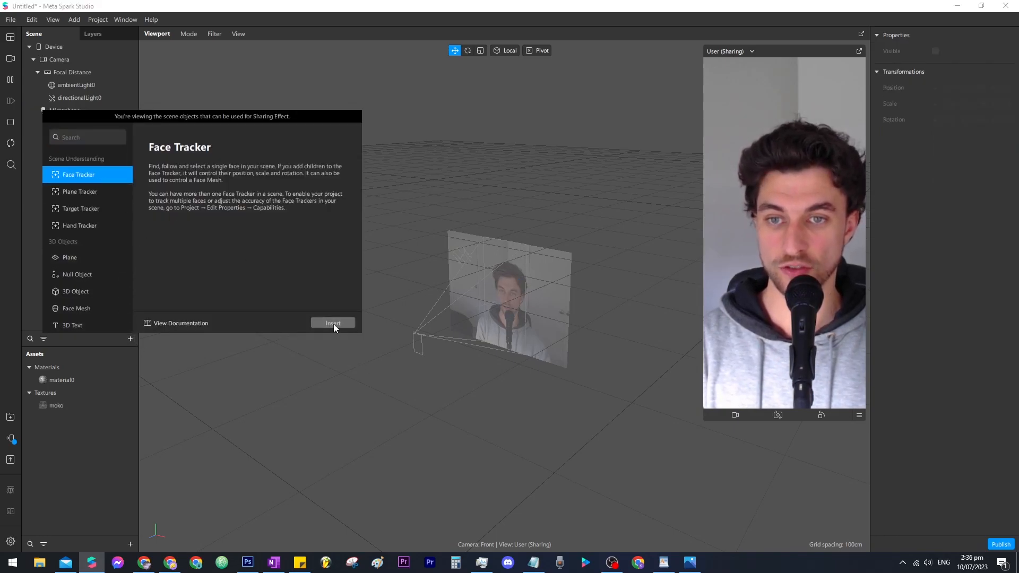
left_click(333, 324)
right_click(77, 112)
mouse_move(136, 126)
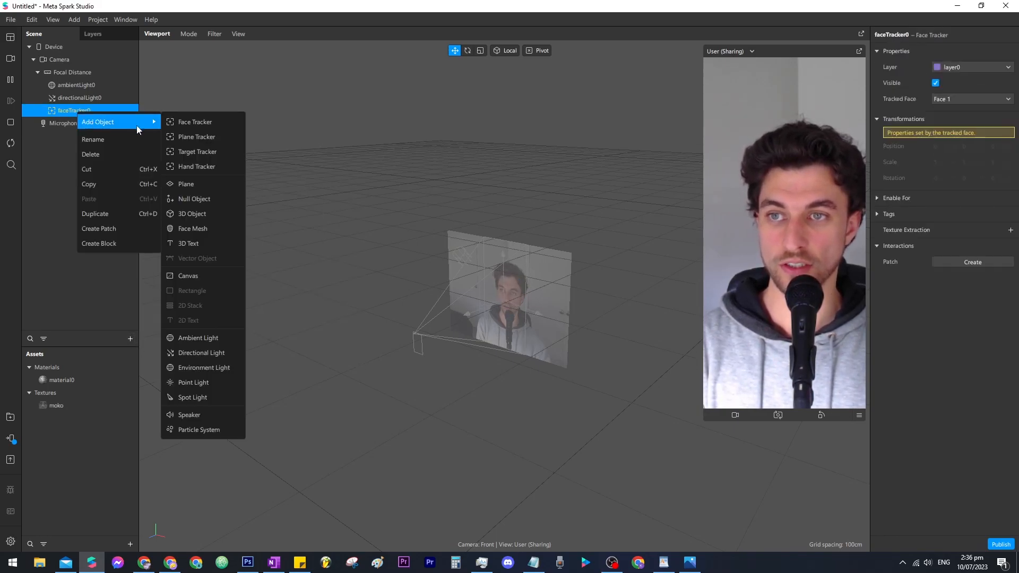
left_click(193, 228)
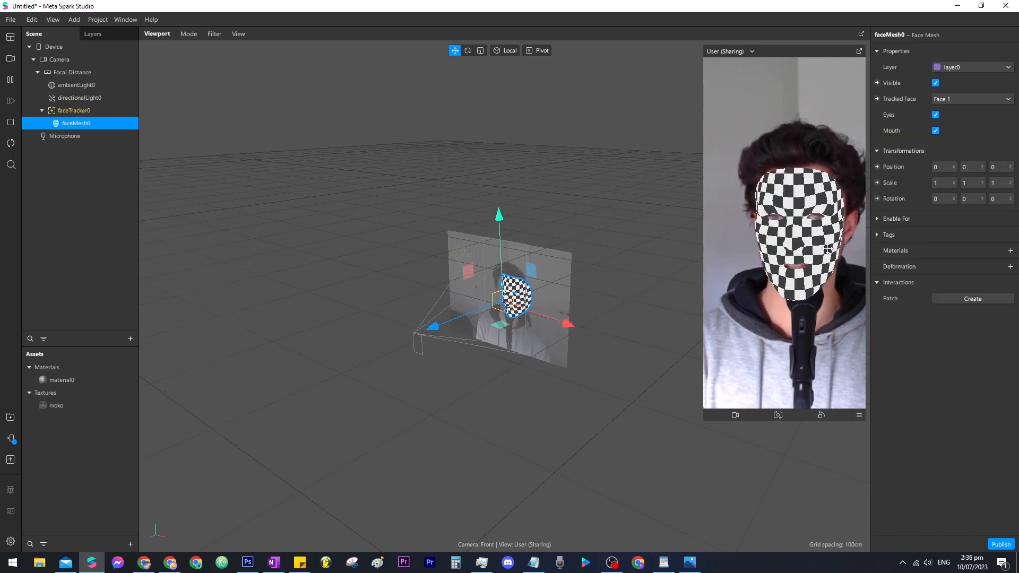
Add a second new material to the new face mesh and set its shader type to Flat.
left_click(1010, 254)
left_click(958, 285)
left_click(921, 268)
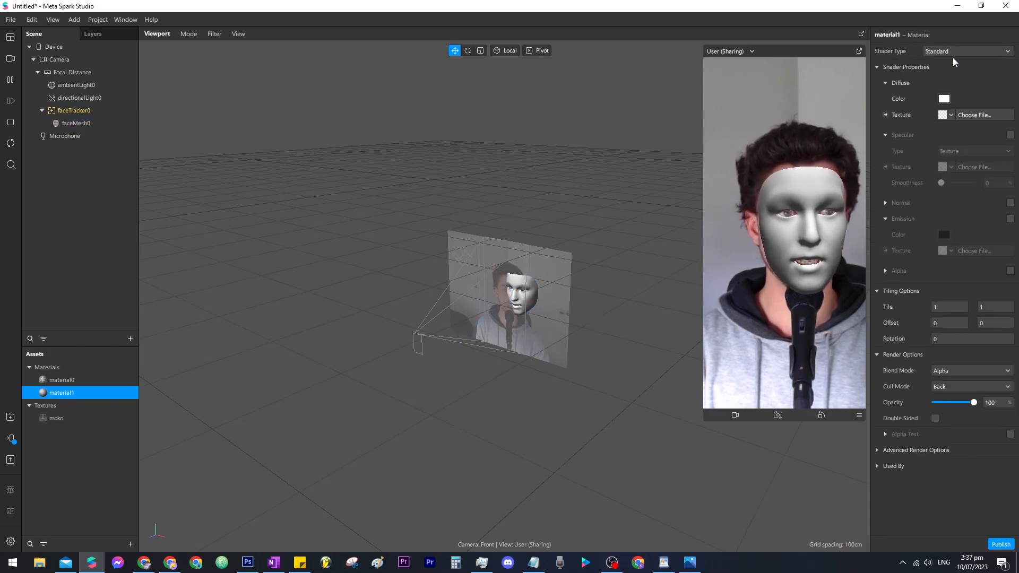
left_click(955, 53)
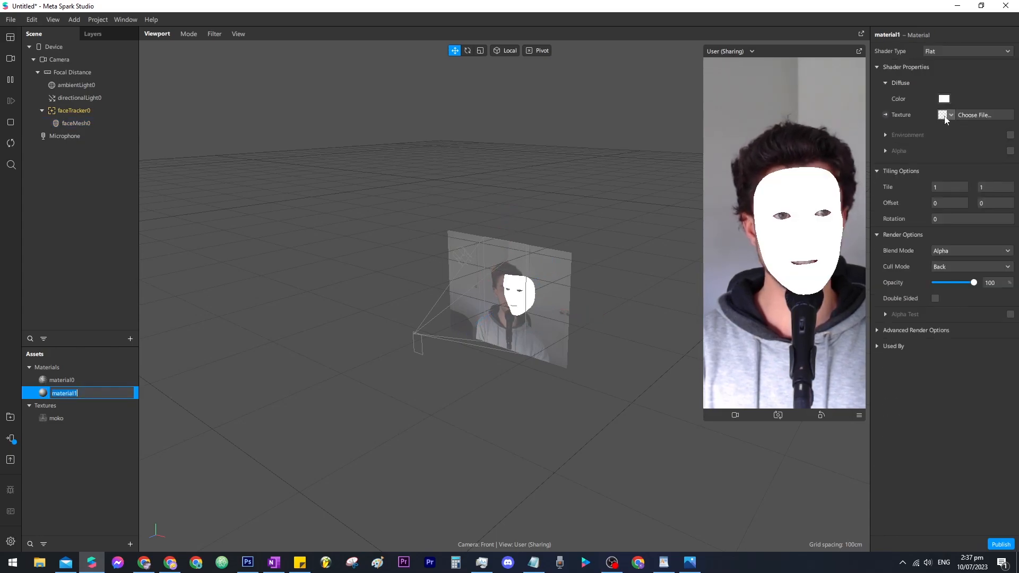
Assign the already imported moko texture to the new material and set its blend mode to Multiply.
left_click(943, 115)
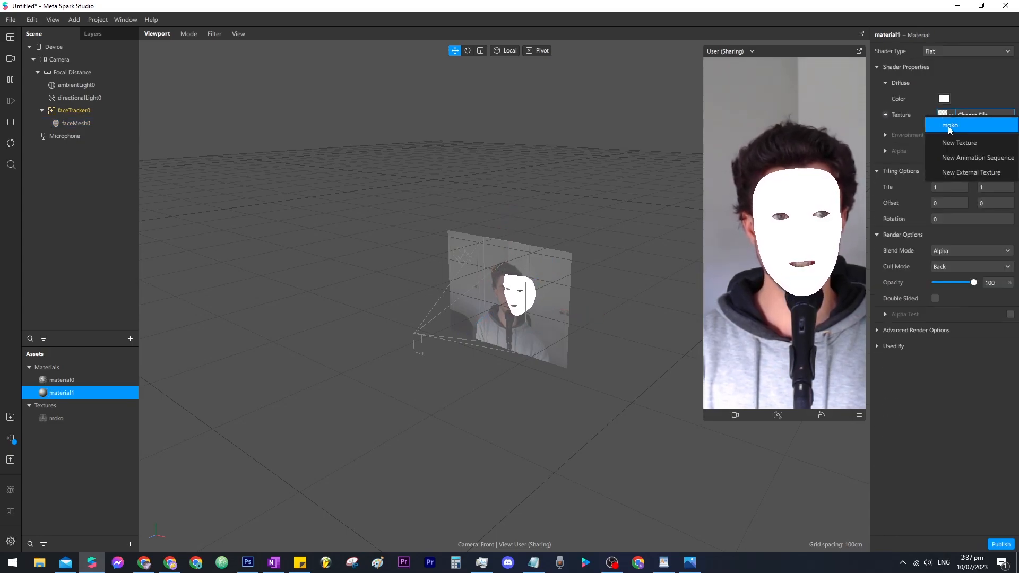
left_click(949, 126)
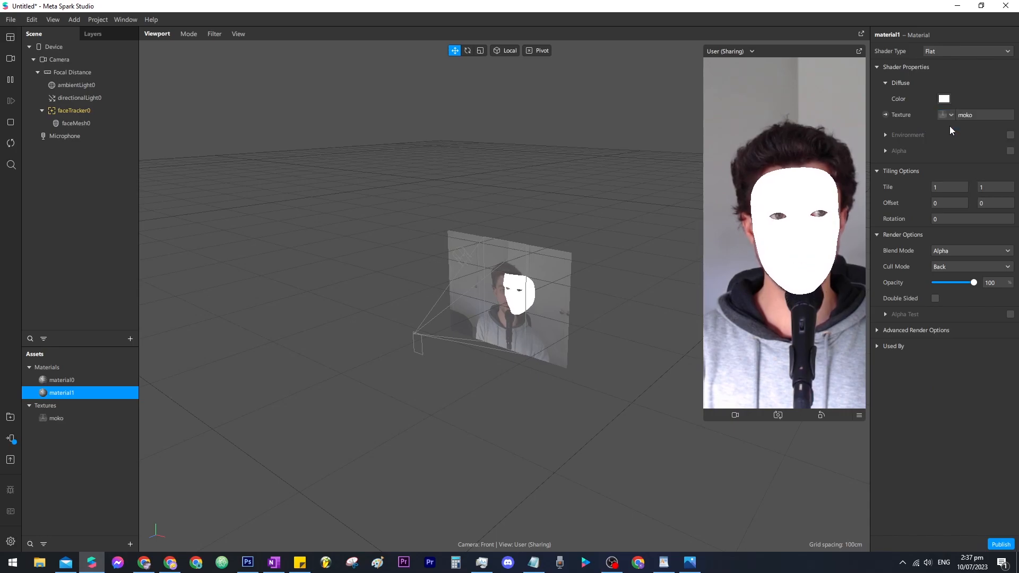
left_click(953, 252)
left_click(955, 296)
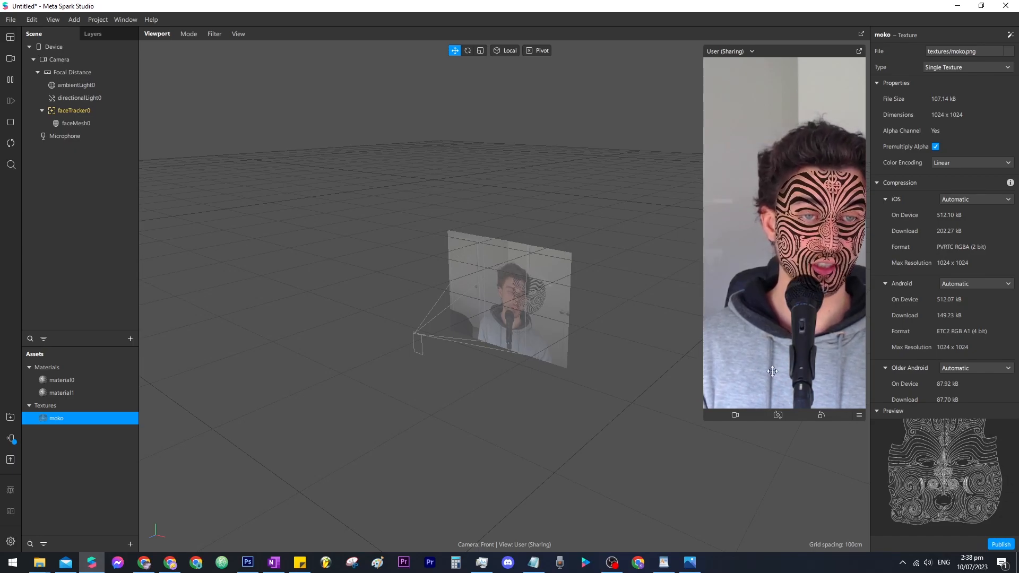
Switch to File Explorer and open the faceReference image from the V1 - FaceTracker 1 folder in Photoshop.
key("alt+Tab")
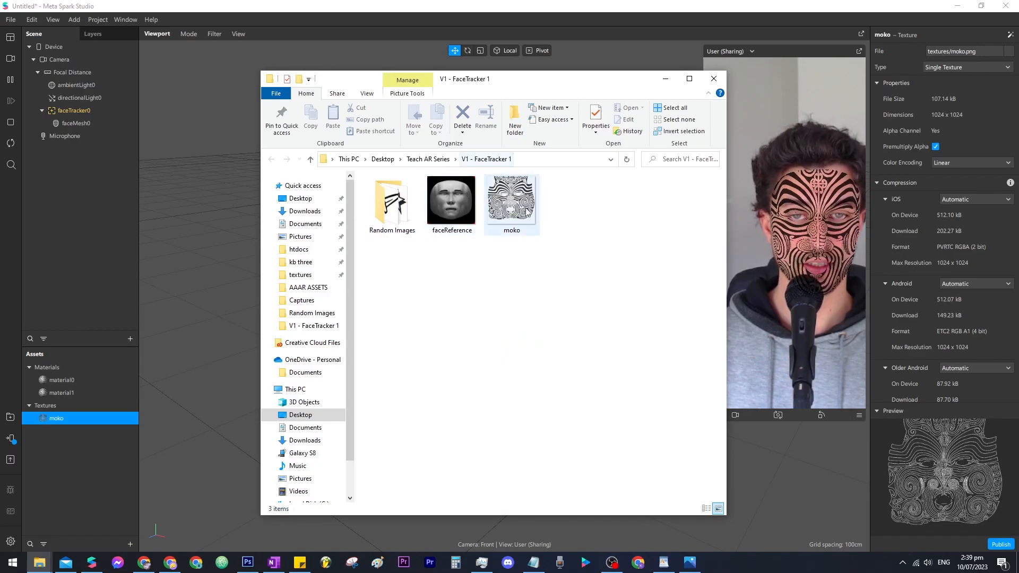
right_click(443, 198)
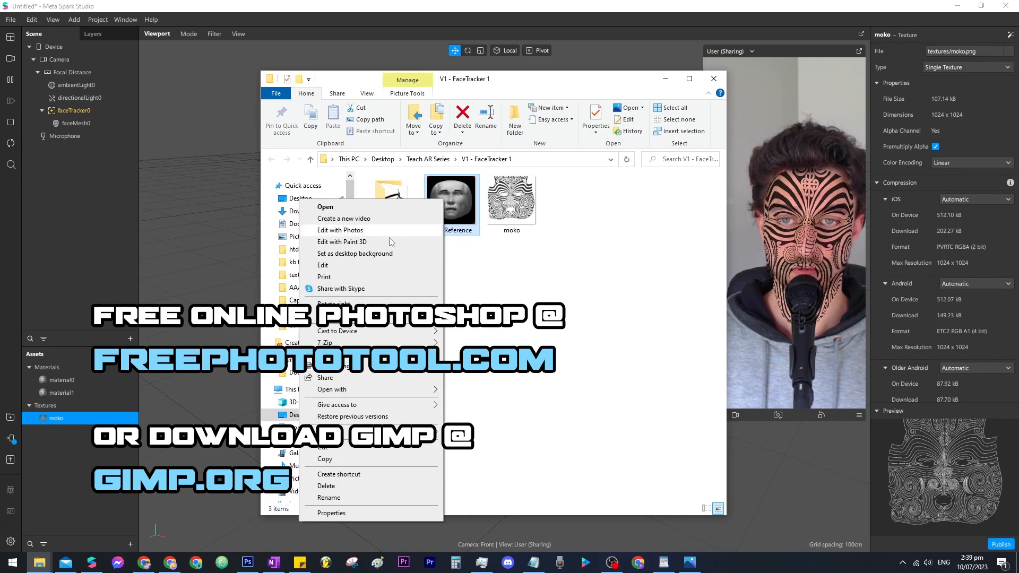
mouse_move(397, 394)
left_click(507, 403)
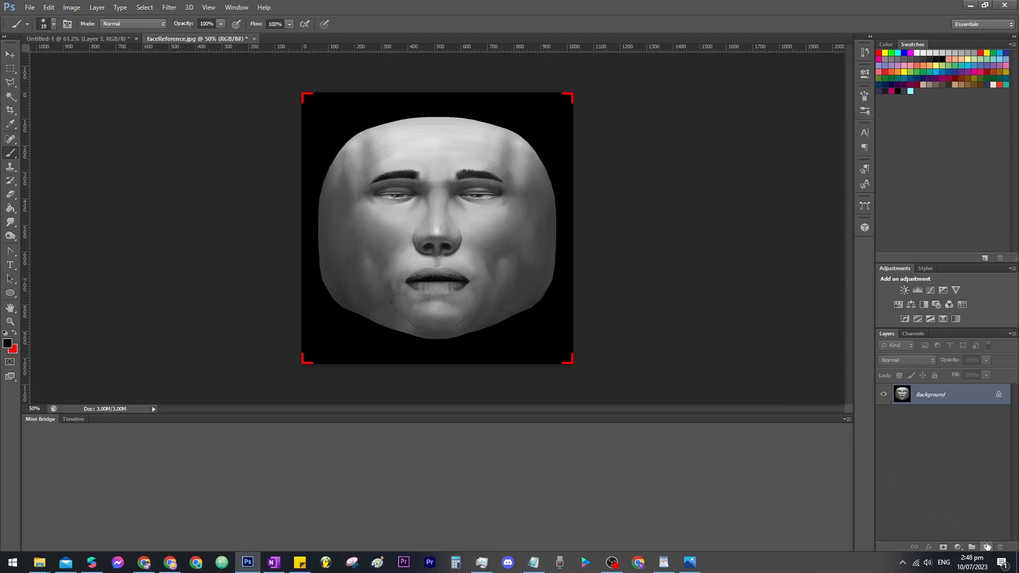
Add a new layer for black eyebrow and scar strokes and red lips over the face, and hide the Background layer.
left_click(986, 547)
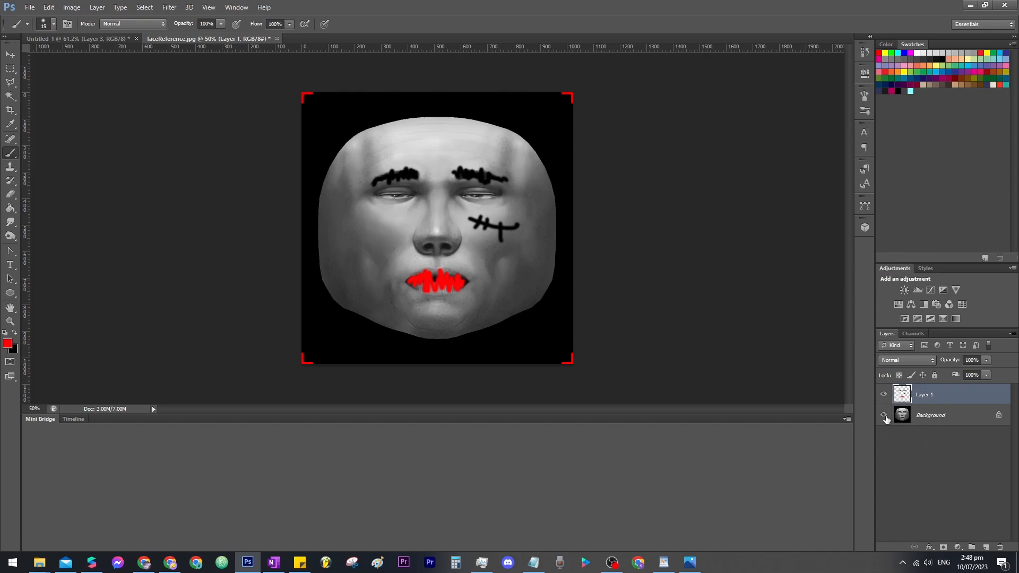
left_click(958, 420)
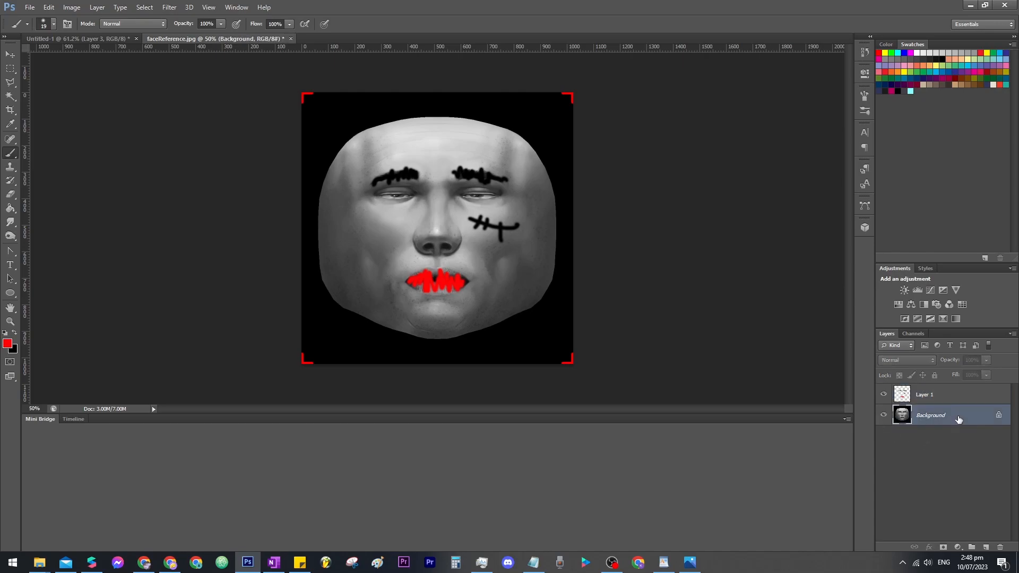
left_click(883, 416)
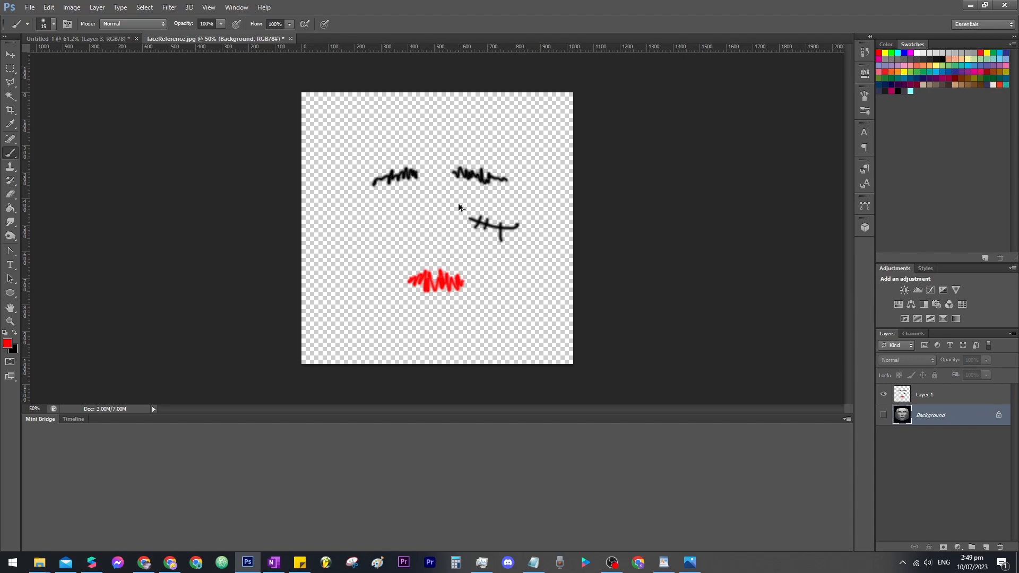
Save the transparent face artwork as a PNG named test2 in the V1 - FaceTracker 1 folder.
key("ctrl+shift+s")
left_click(257, 421)
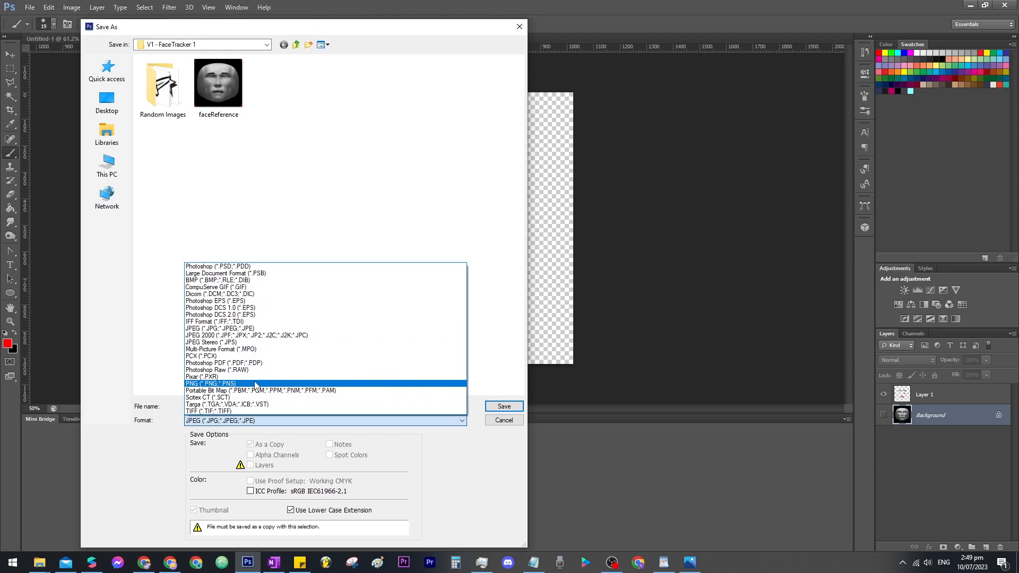
left_click(255, 384)
type("t2")
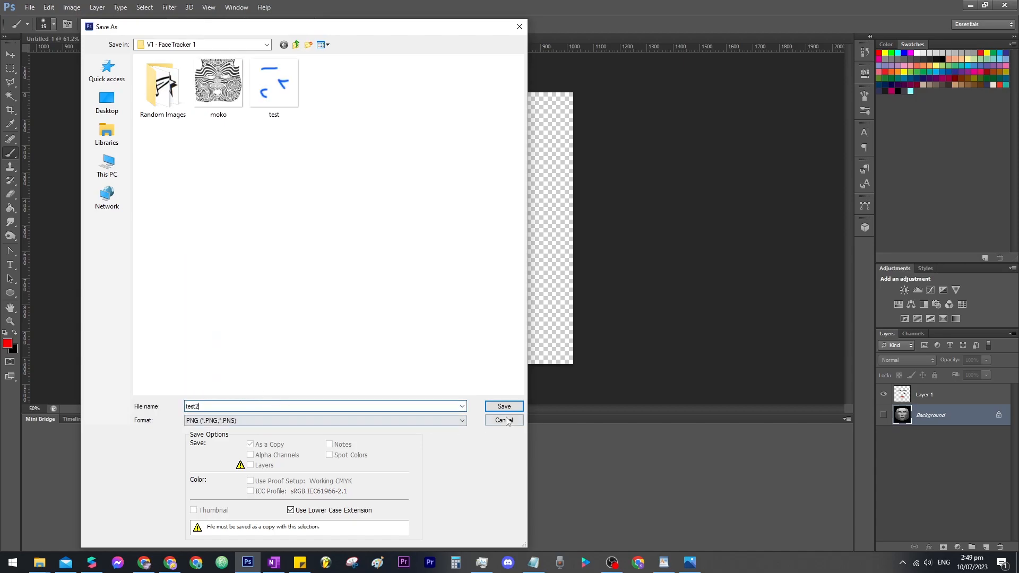
left_click(507, 407)
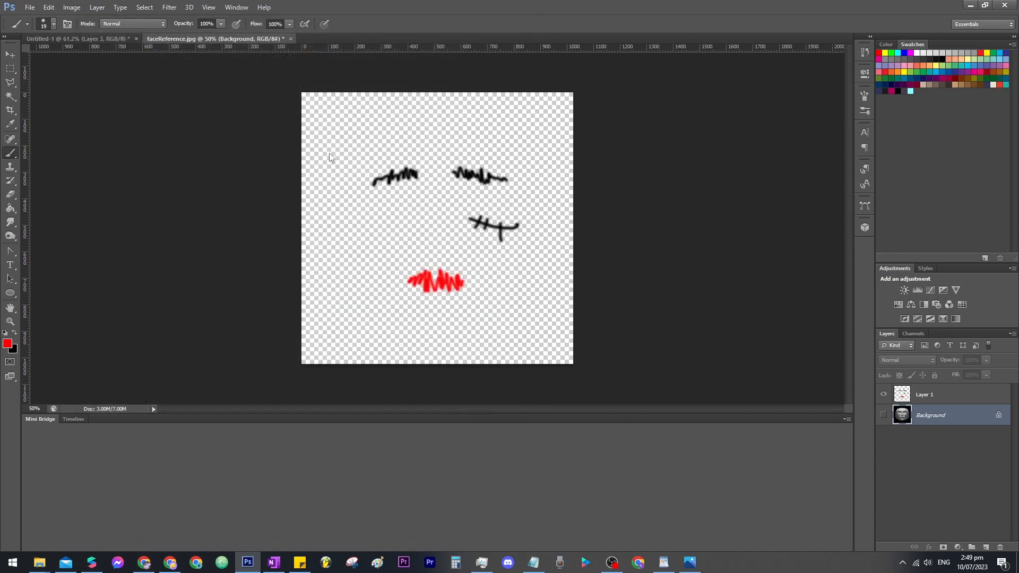
left_click(537, 180)
Switch to Meta Spark Studio and replace the existing face tracker with a newly inserted Face Tracker.
key("alt+Tab")
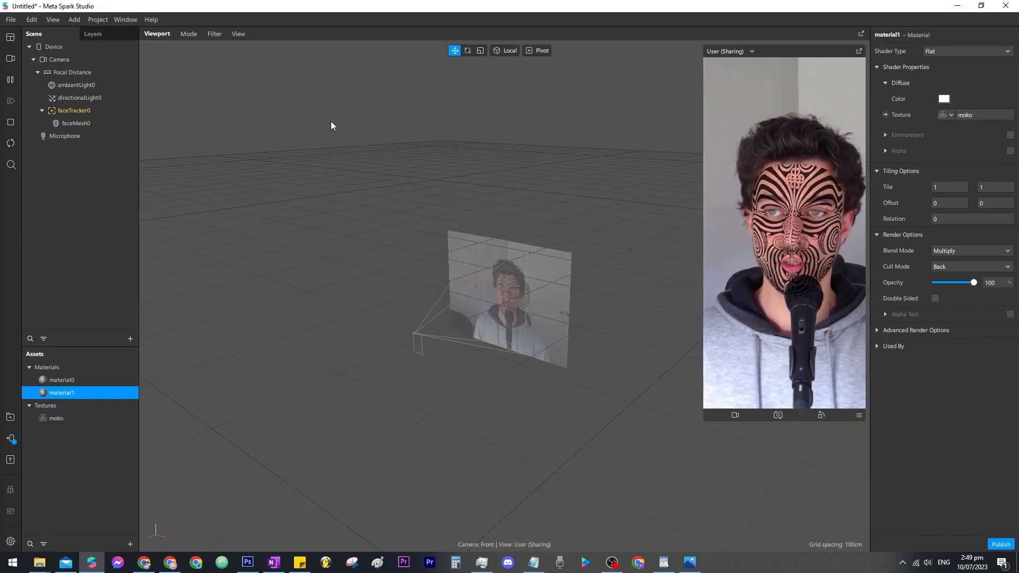
left_click(75, 115)
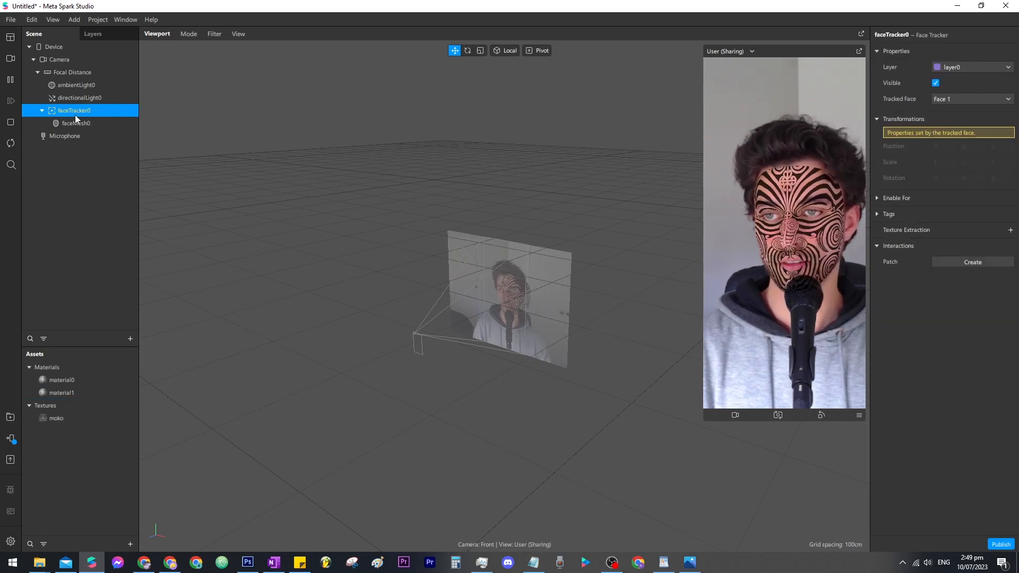
key("Delete")
left_click(130, 339)
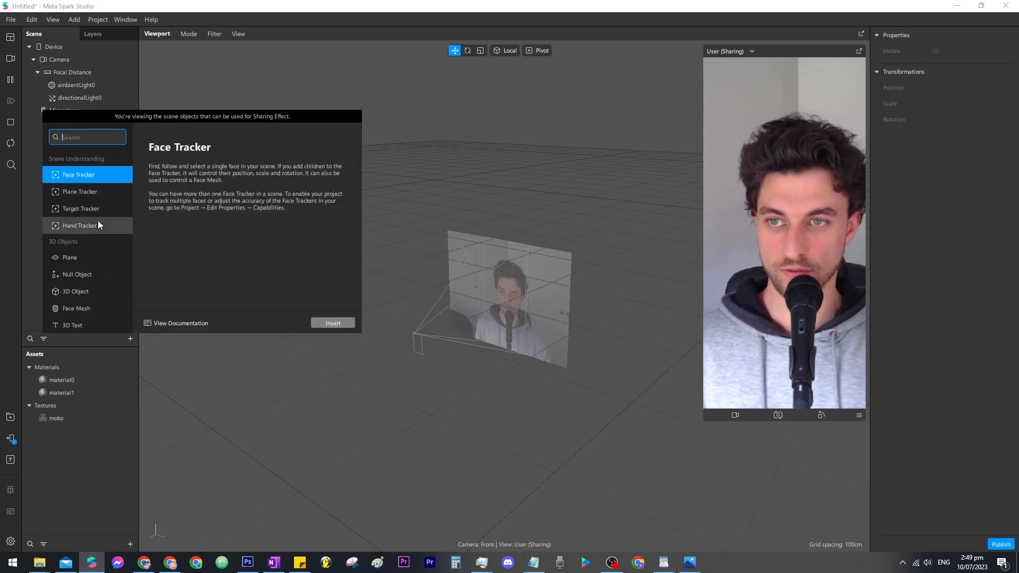
left_click(326, 326)
Add a Face Mesh under the new face tracker and give it a new material.
right_click(87, 110)
mouse_move(127, 113)
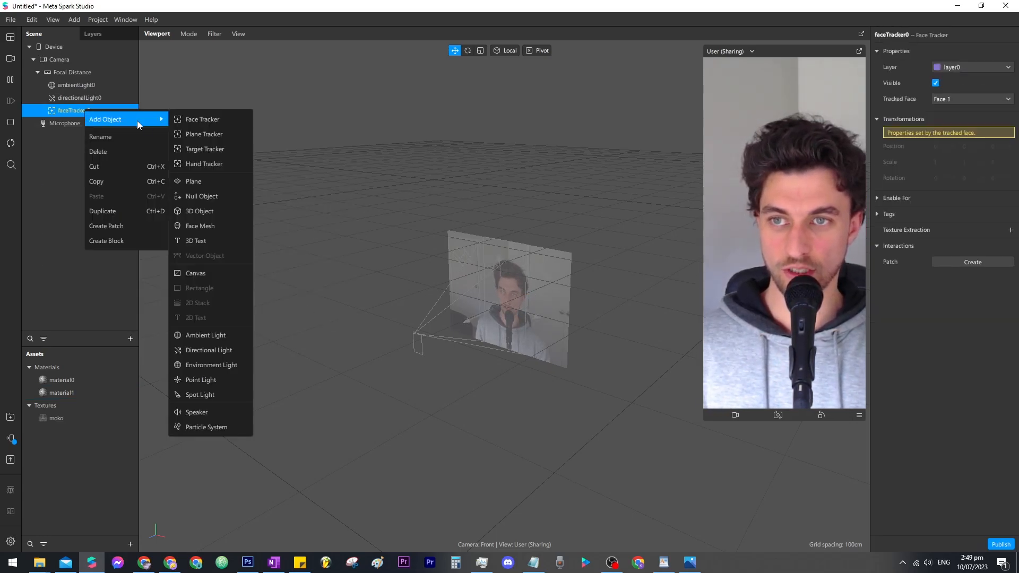
left_click(212, 218)
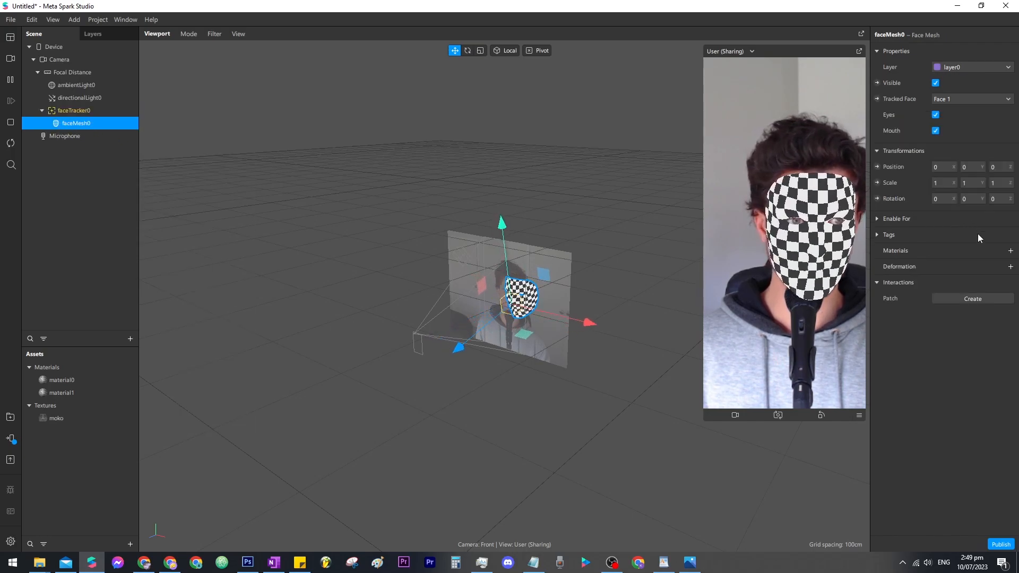
left_click(1011, 250)
left_click(962, 298)
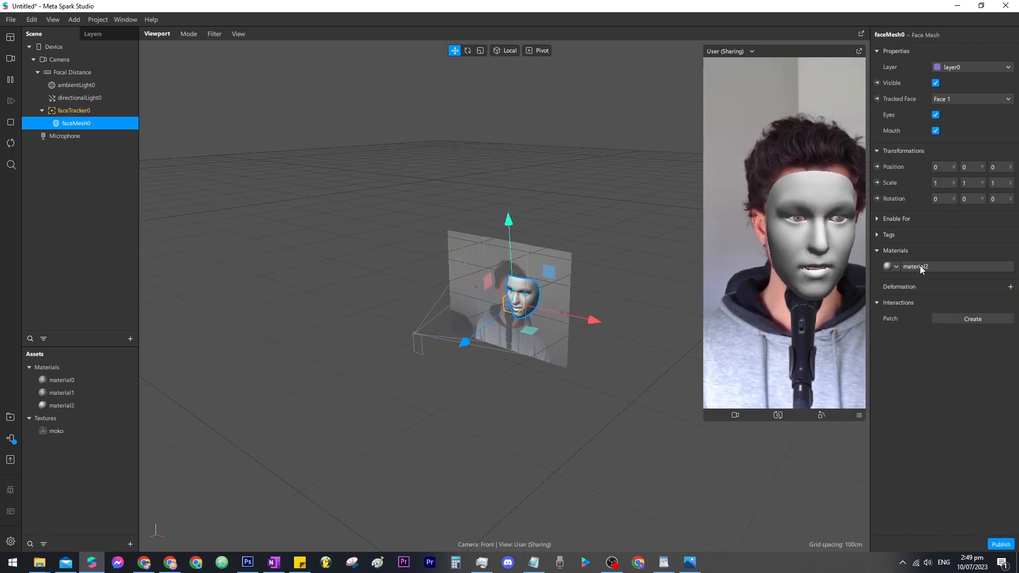
Set the new material's shader type to Flat and import test2 as its diffuse texture.
left_click(919, 266)
left_click(942, 51)
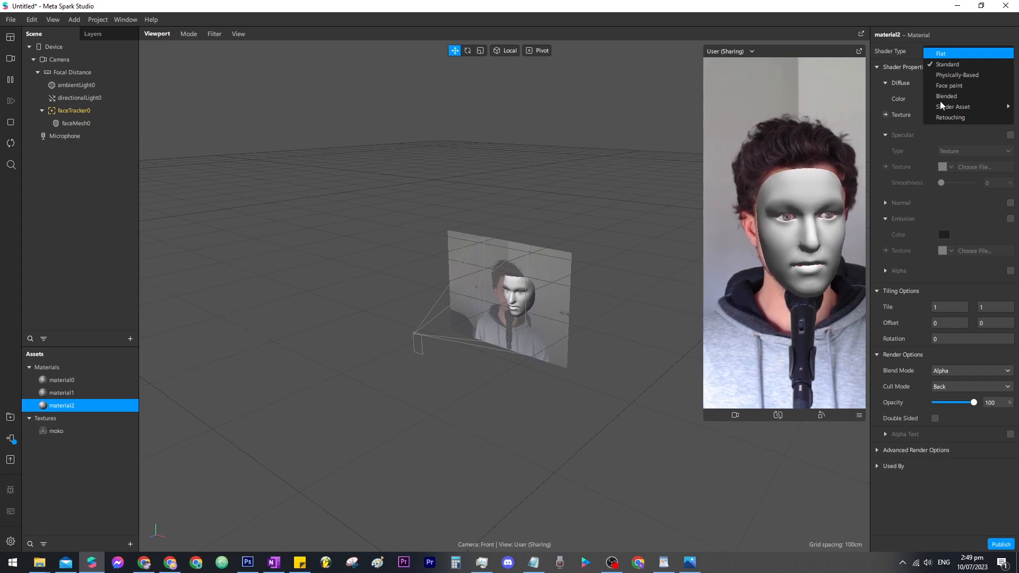
left_click(945, 57)
left_click(944, 116)
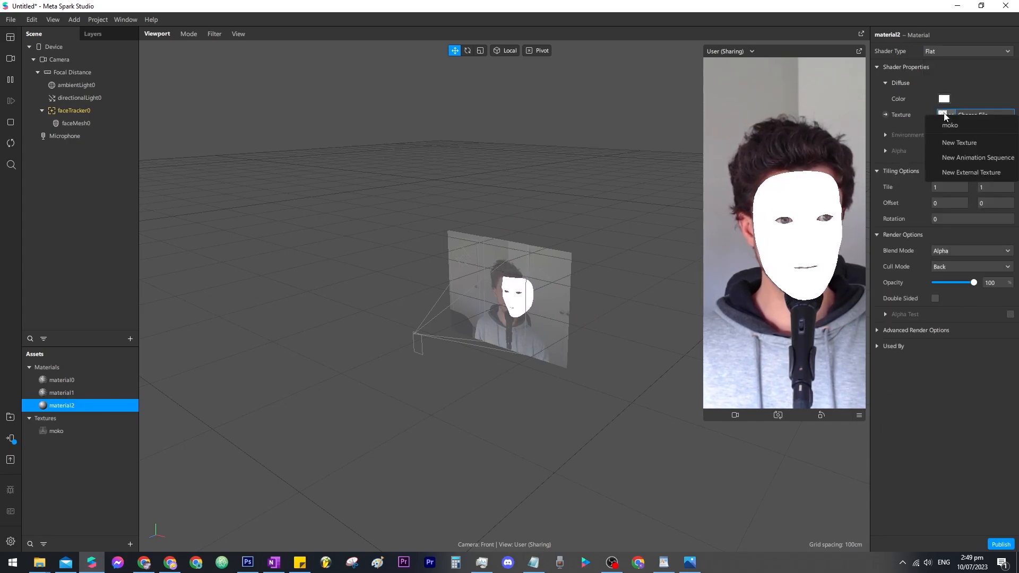
left_click(959, 144)
left_click(589, 109)
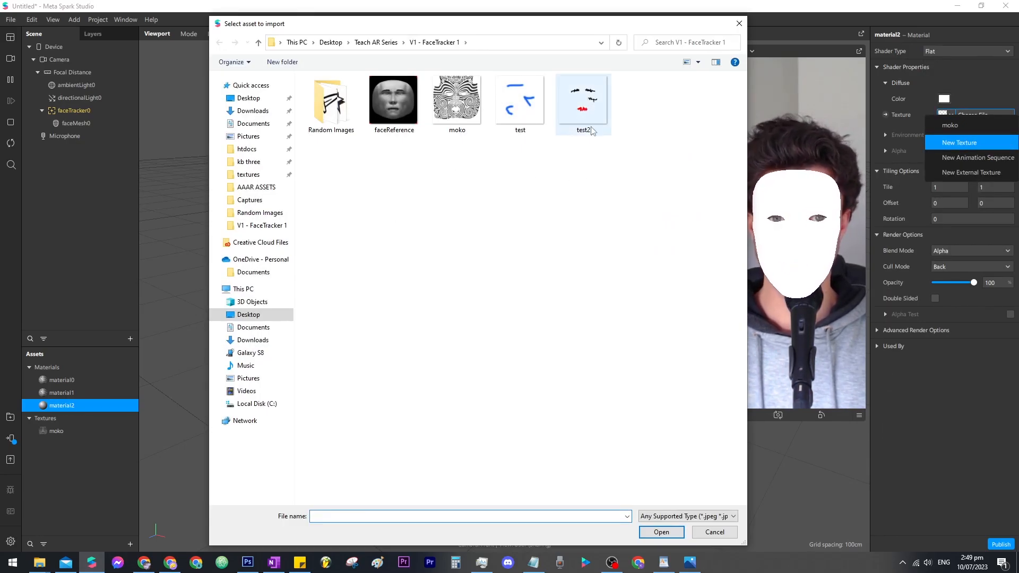
left_click(663, 533)
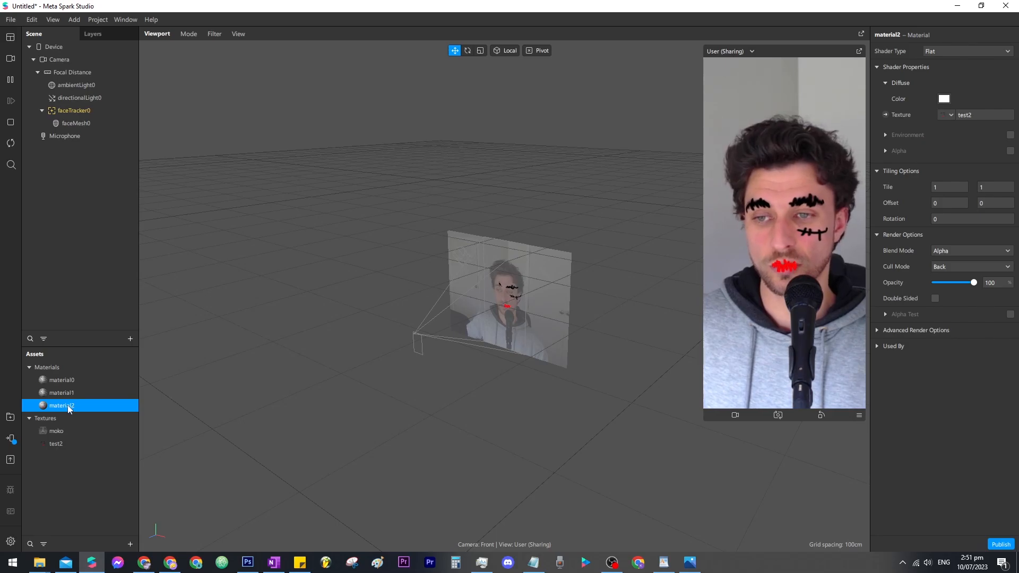
Reveal the test2 texture's project file in File Explorer and open it in Adobe Photoshop CS6.
left_click(66, 444)
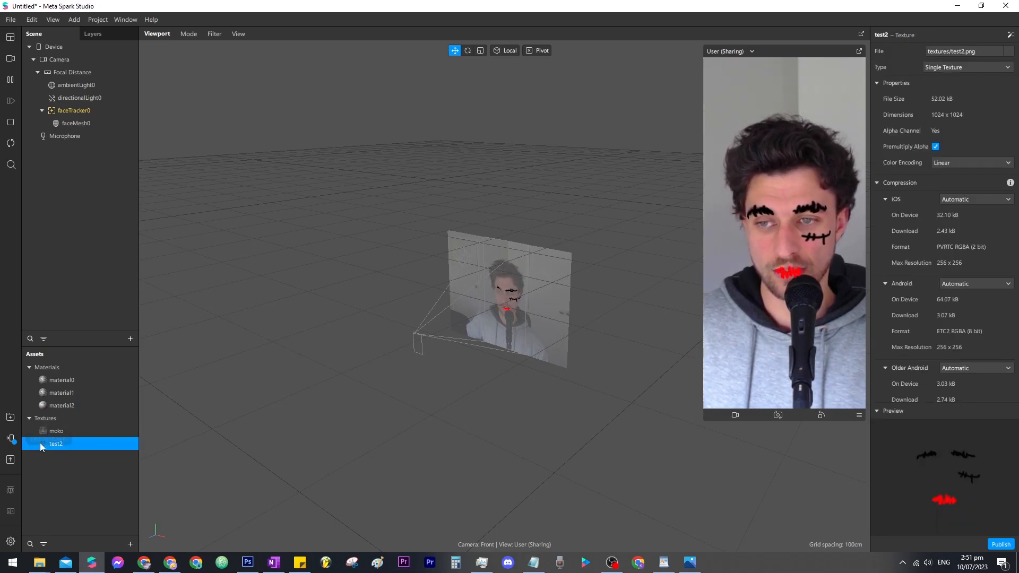
right_click(72, 444)
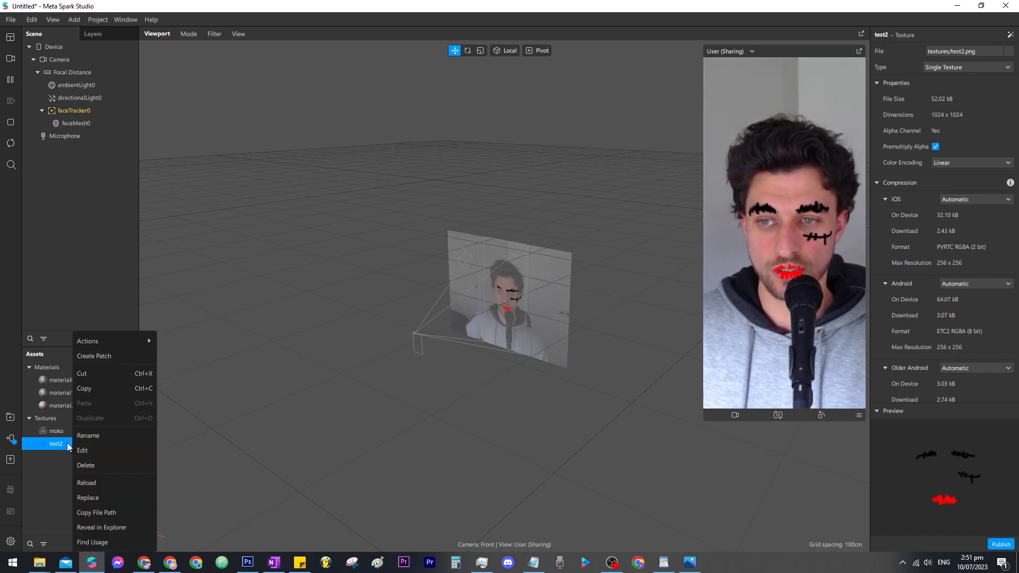
left_click(114, 530)
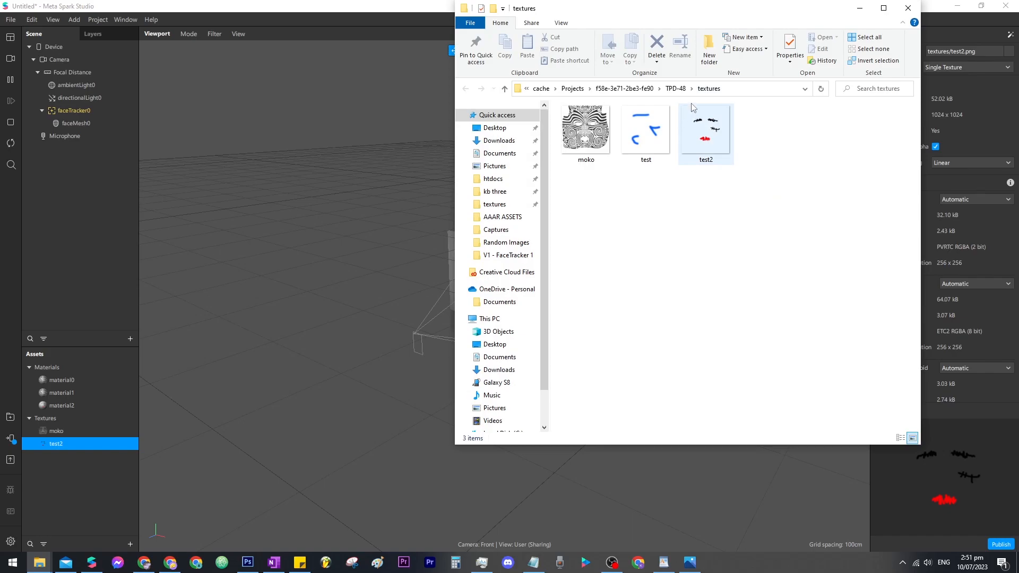
left_click(694, 137)
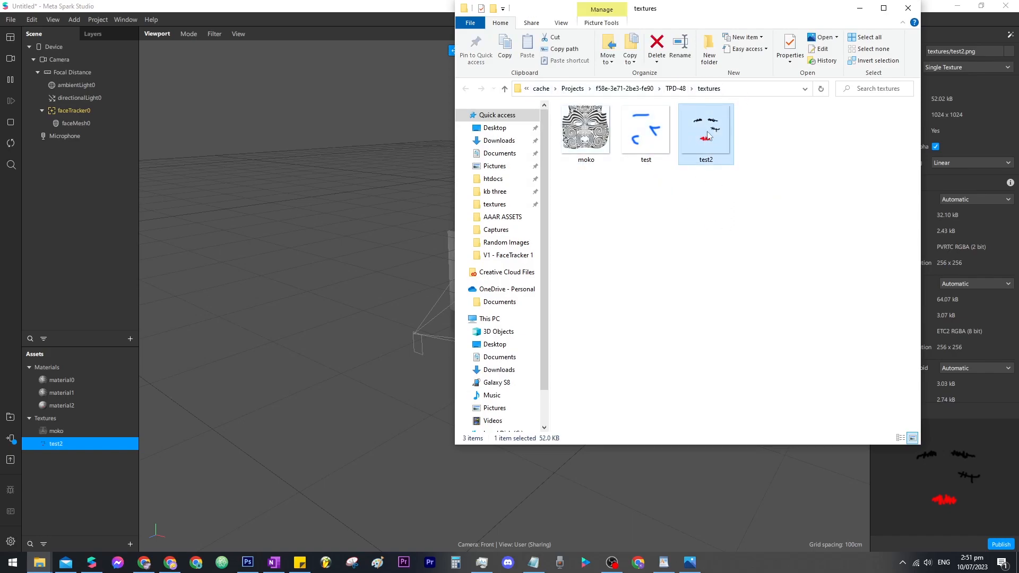
right_click(707, 135)
mouse_move(675, 321)
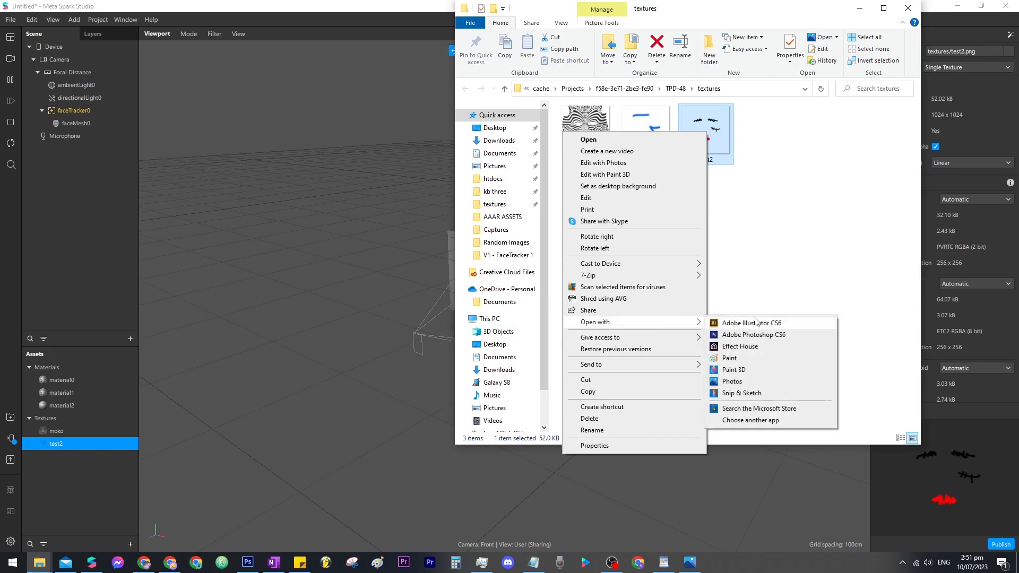
left_click(774, 336)
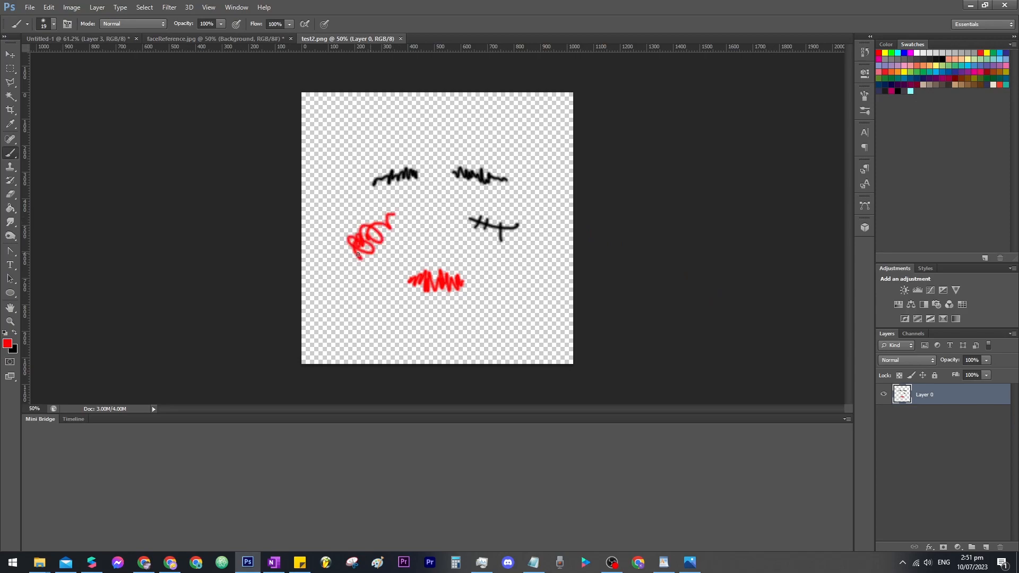
Save test2.png with the red cheek scribble, check the updated filter in Meta Spark Studio, and return to Photoshop.
key("ctrl+s")
key("alt+Tab")
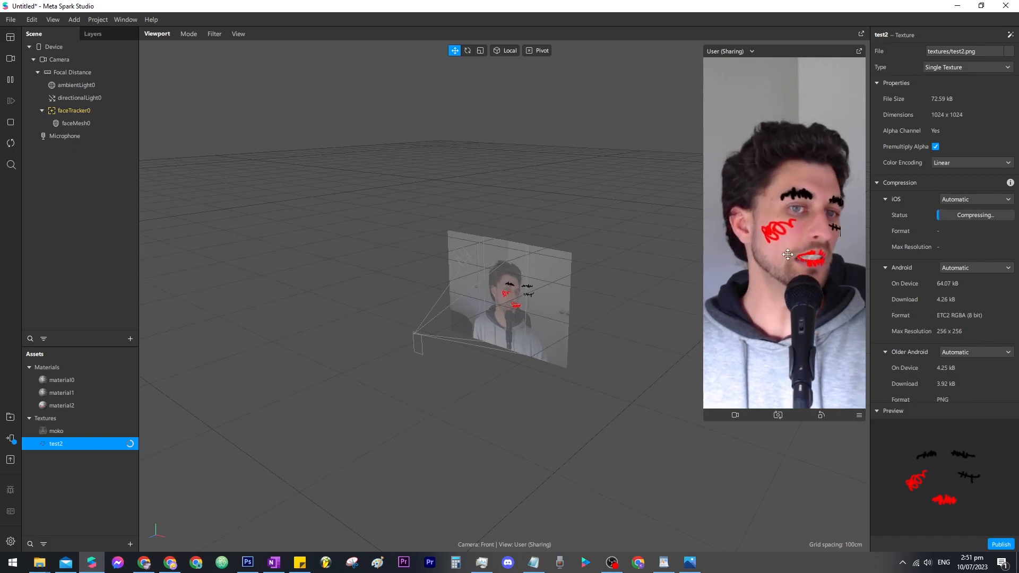
key("alt+Tab")
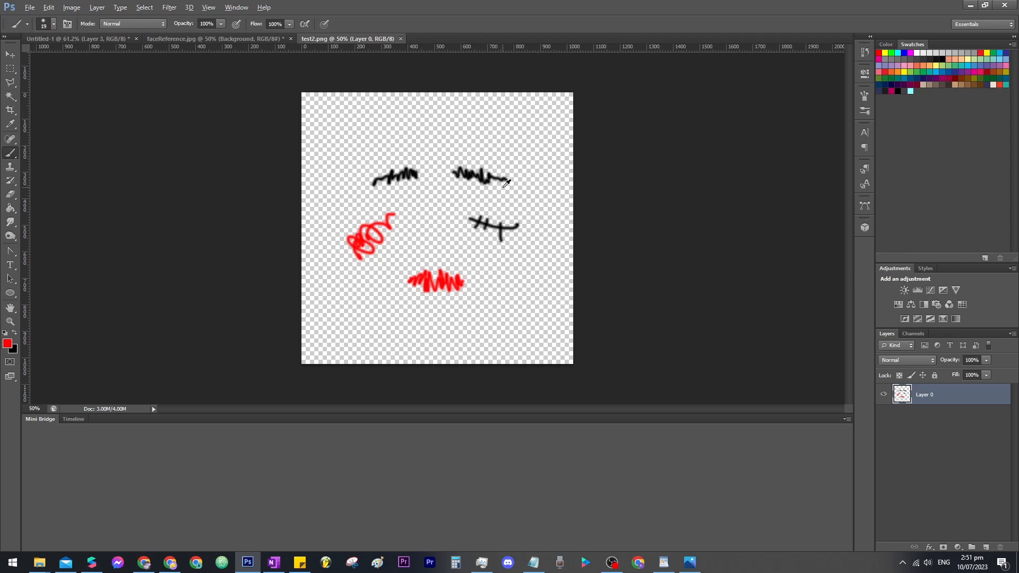
Place the faceReference image from File Explorer into test2.png and move its layer below Layer 0.
key("alt+Tab")
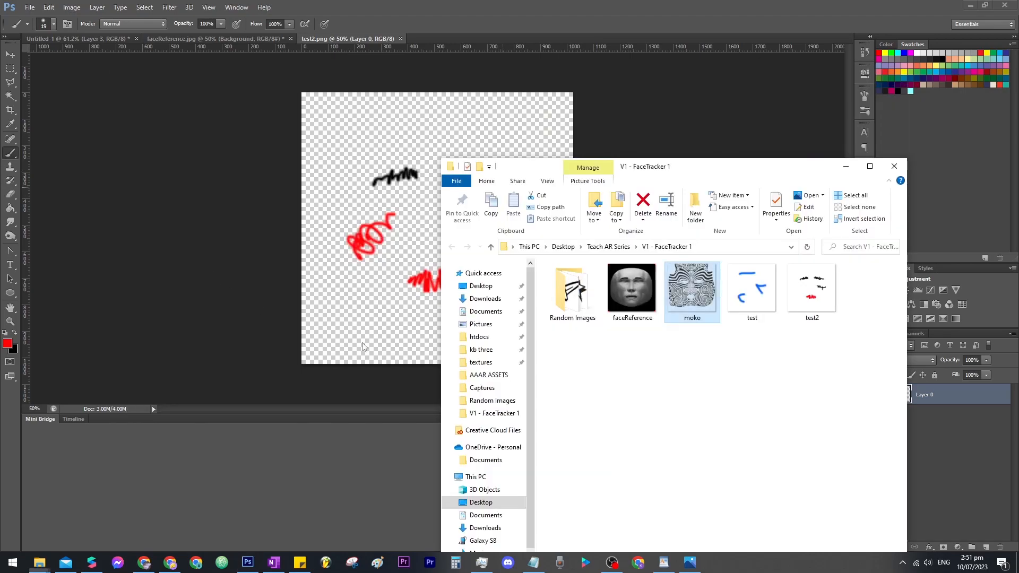
left_click_drag(629, 285, 411, 169)
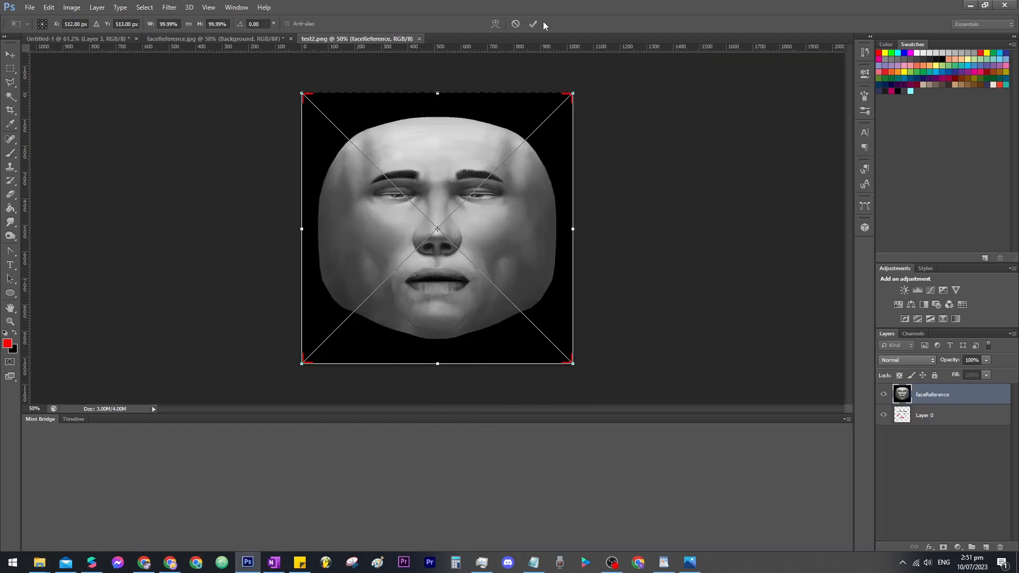
left_click(532, 24)
mouse_move(946, 396)
left_mouse_down()
mouse_move(924, 422)
mouse_move(916, 416)
left_mouse_up()
Nudge the faceReference layer up by two pixels with the Move tool, then deselect it.
key("v")
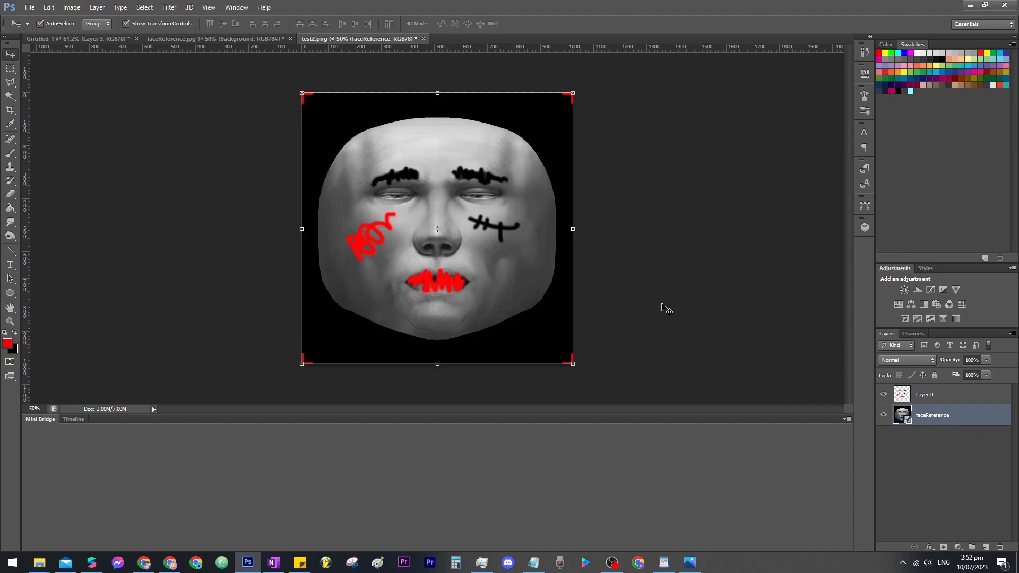
left_click(752, 158)
scroll(466, 86, "up", 3, "alt")
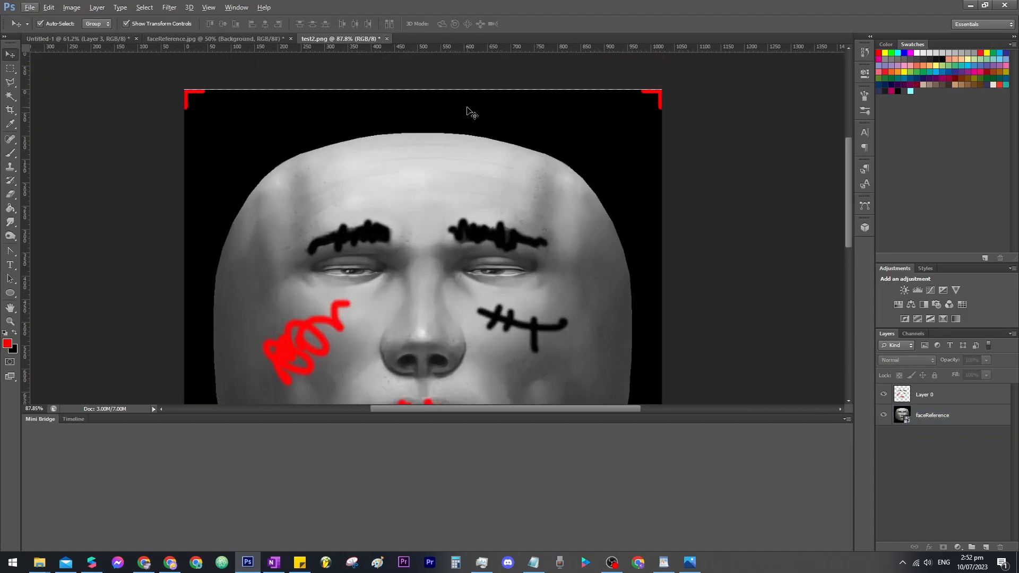
scroll(530, 133, "down", 3, "alt")
left_click(562, 136)
key("Up")
key("Up")
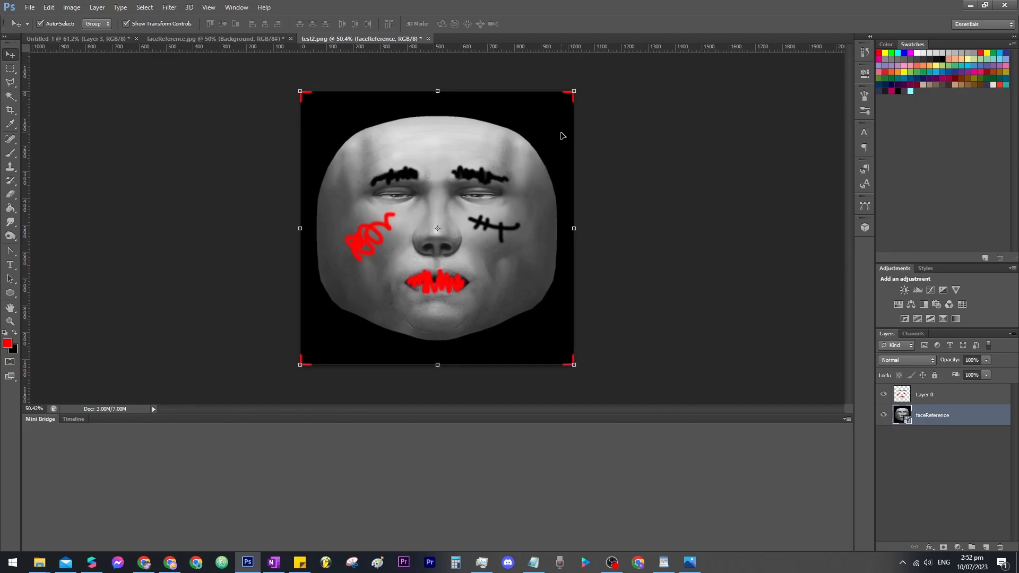
left_click(724, 206)
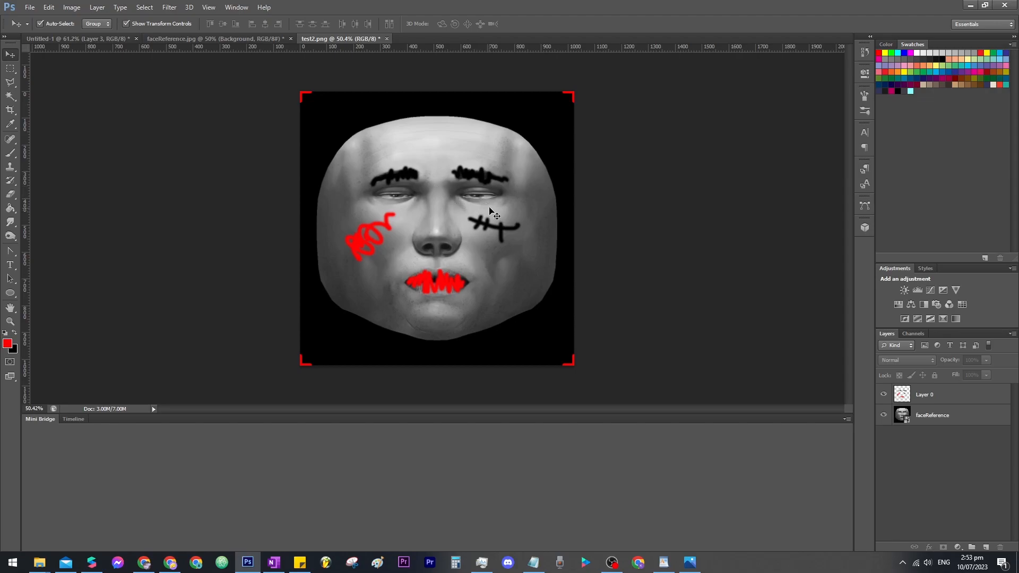
Place the animeAngry, animeCheeks, infinity, knife, star and tear images from the Random Images folder into test2.png.
key("alt+Tab")
key("Tab")
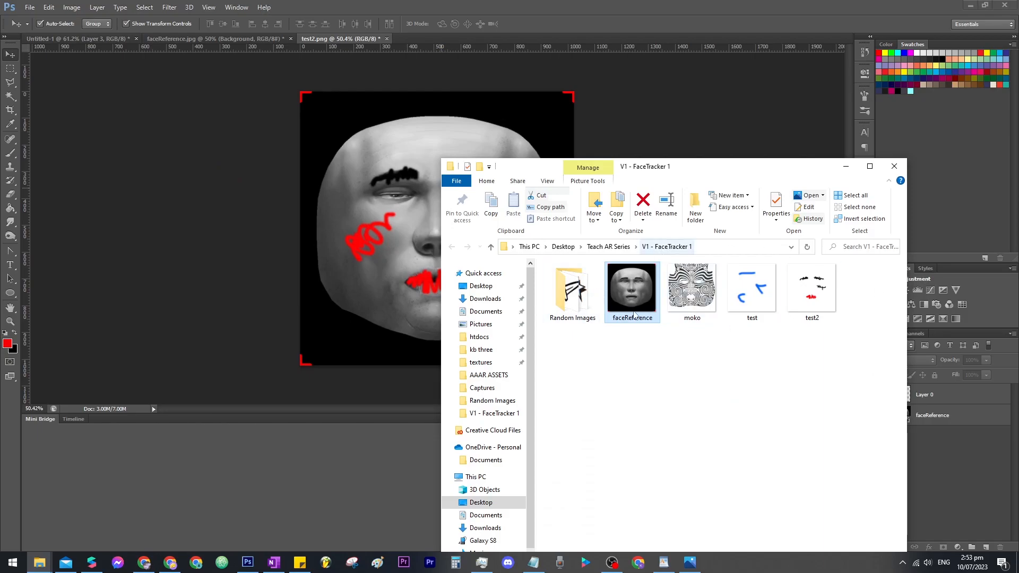
double_click(579, 301)
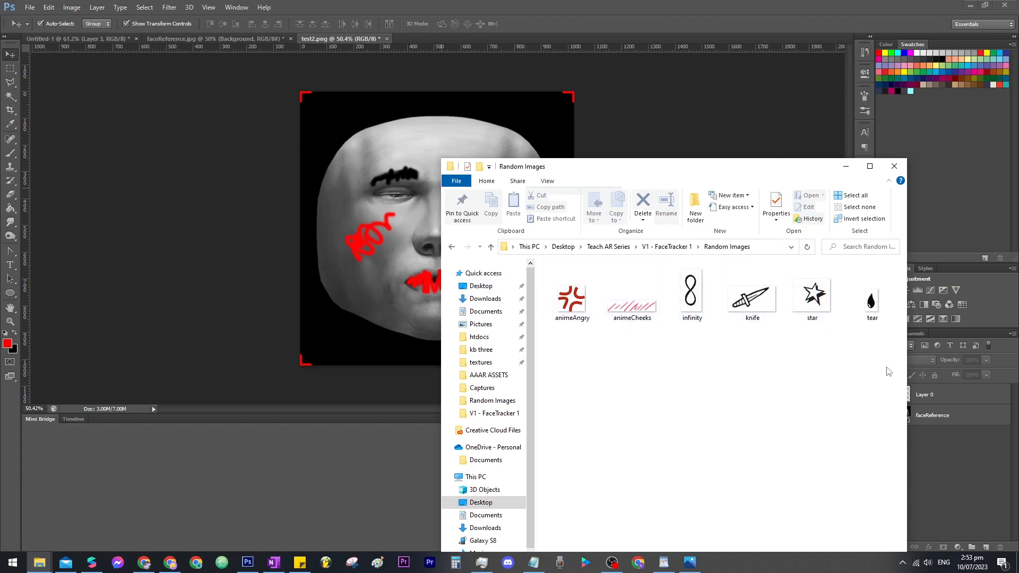
left_click_drag(885, 348, 391, 228)
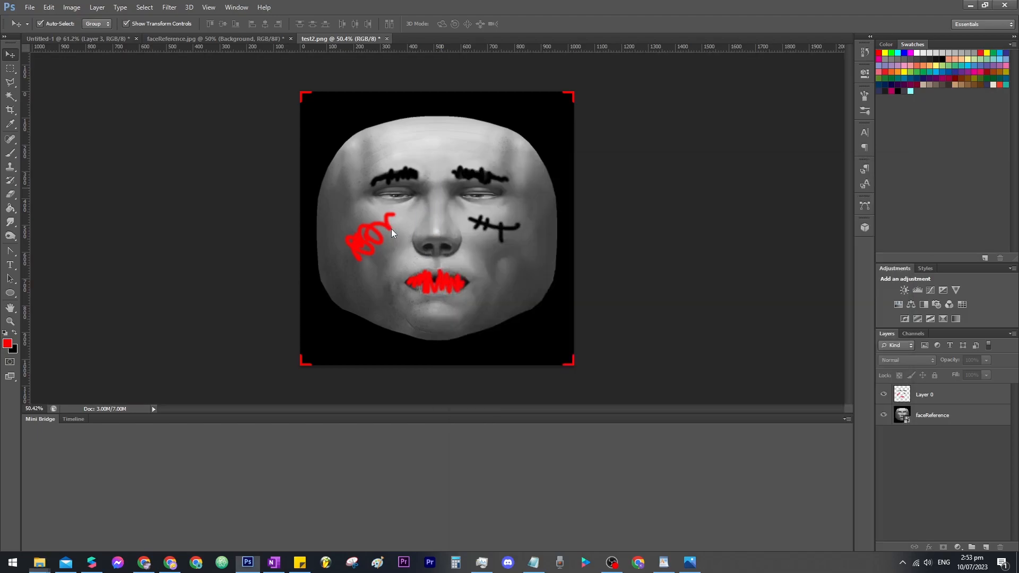
left_click(533, 24)
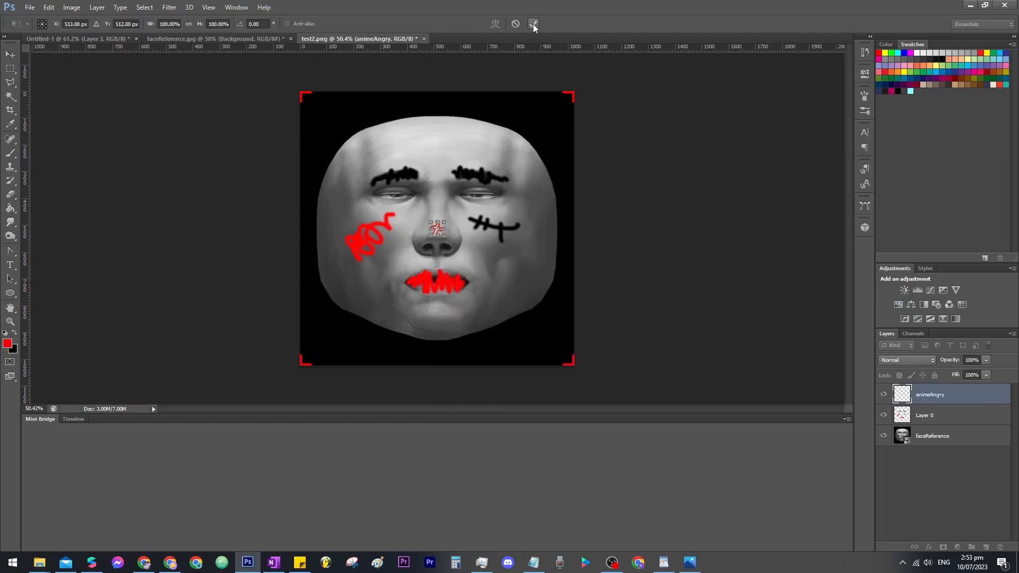
left_click(533, 24)
left_click(533, 24)
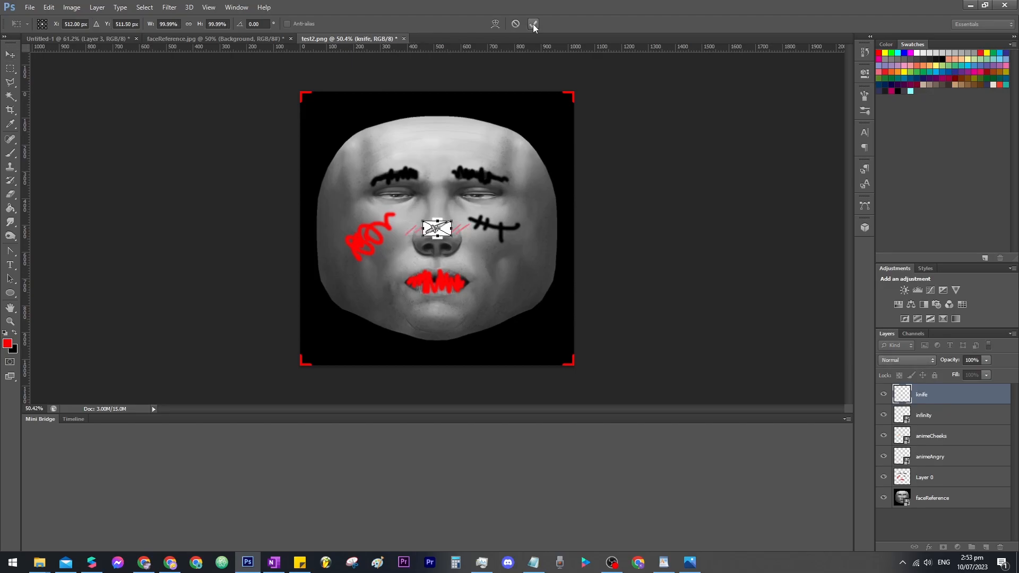
left_click(532, 24)
left_click(533, 24)
left_click(533, 23)
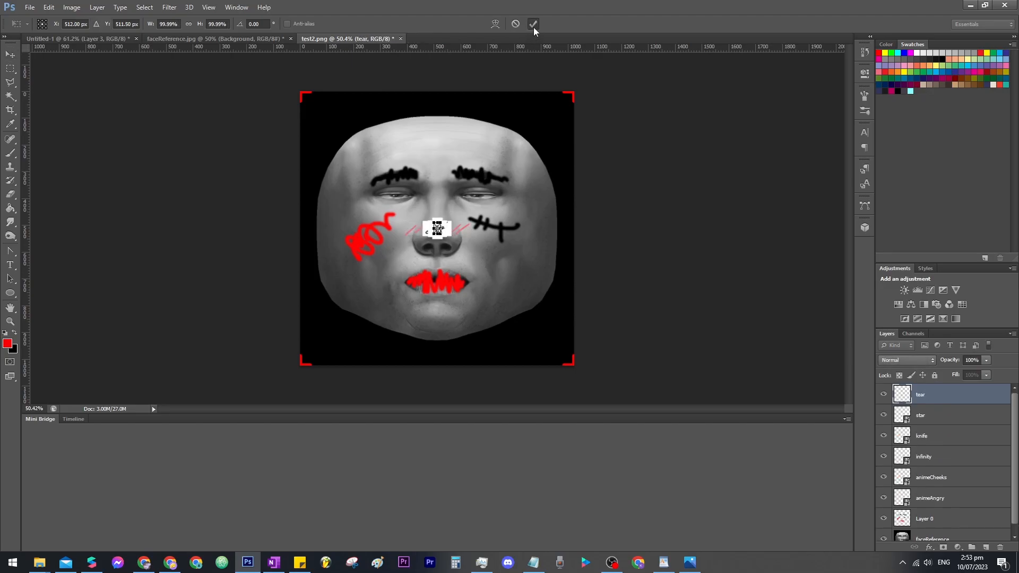
Move the tear image from the nose to the cheek just above the red scribble.
scroll(463, 202, "up", 2, "alt")
scroll(453, 225, "up", 1, "alt")
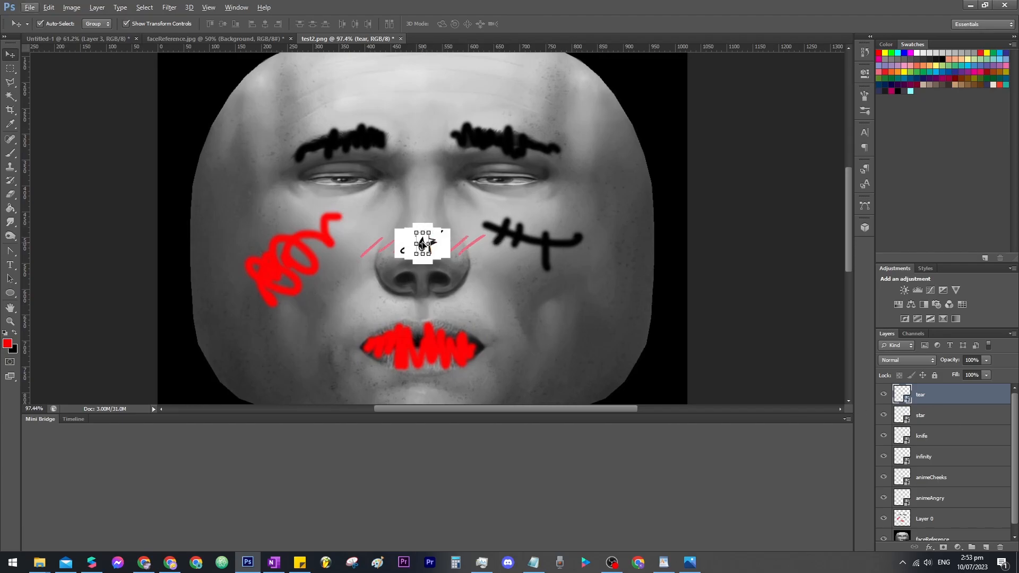
left_click_drag(423, 243, 281, 217)
scroll(939, 451, "down", 1)
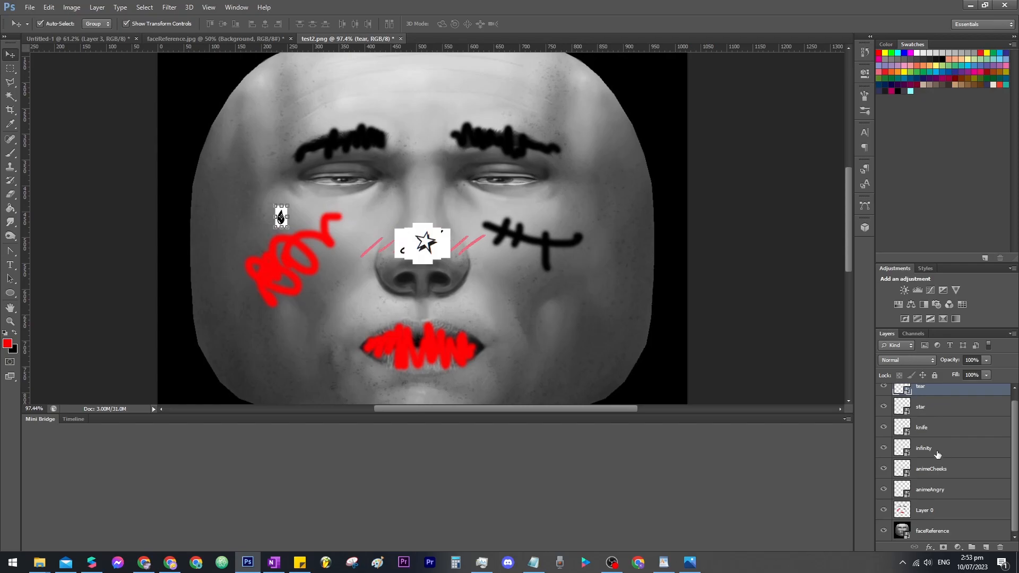
Hide Layer 0 and enlarge the tear image below the outer corner of the eye.
left_click(884, 511)
scroll(262, 182, "down", 1, "alt")
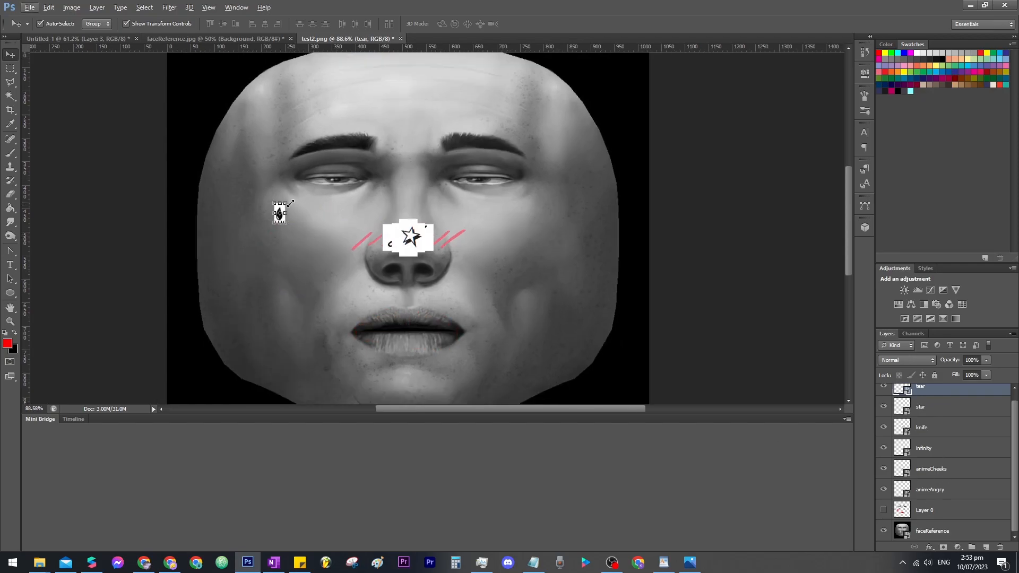
mouse_move(287, 201)
left_mouse_down("shift")
mouse_move(311, 173)
mouse_move(290, 210)
left_mouse_up("shift")
key("Return")
Move the star image from the nose to the cheek opposite the tear and enlarge it.
left_click_drag(411, 237, 530, 265)
left_click_drag(543, 280, 559, 294, "alt+shift")
key("Return")
Move the knife image to the forehead above the eyebrow on the star's side, then enlarge and tilt it.
left_click_drag(406, 235, 537, 103)
left_click_drag(534, 104, 558, 110, "shift")
key("Return")
Move the infinity image to the middle of the forehead and hide the animeCheeks and animeAngry layers.
left_click_drag(403, 235, 406, 112)
left_click(948, 471)
left_click(944, 488, "shift")
left_click(884, 469)
left_click(883, 490)
Hide the faceReference layer and save the design as a PNG over test2.png in the textures folder.
left_click(474, 193)
scroll(474, 193, "down", 1, "alt")
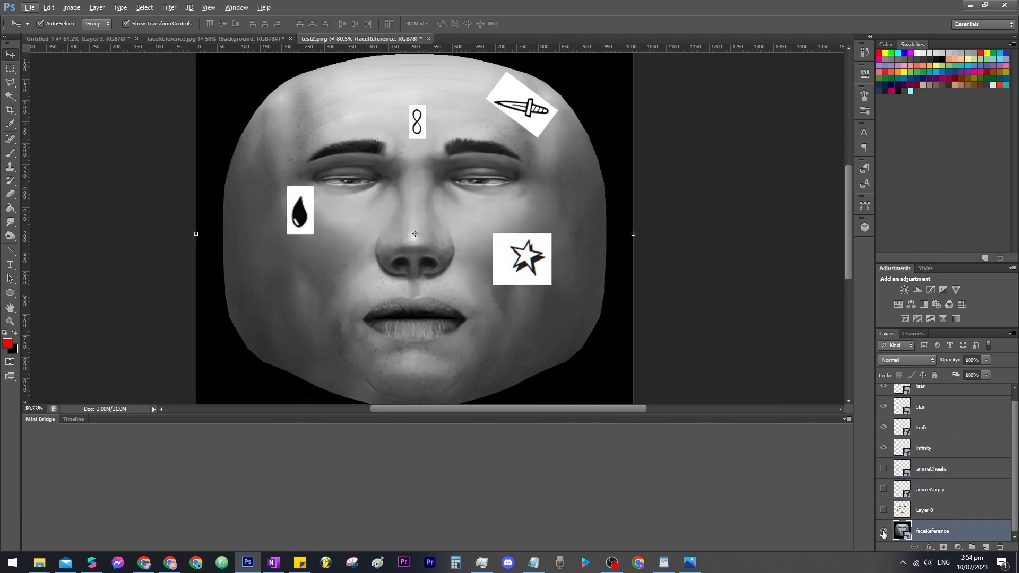
left_click(884, 532)
key("ctrl+shift+s")
left_click(332, 420)
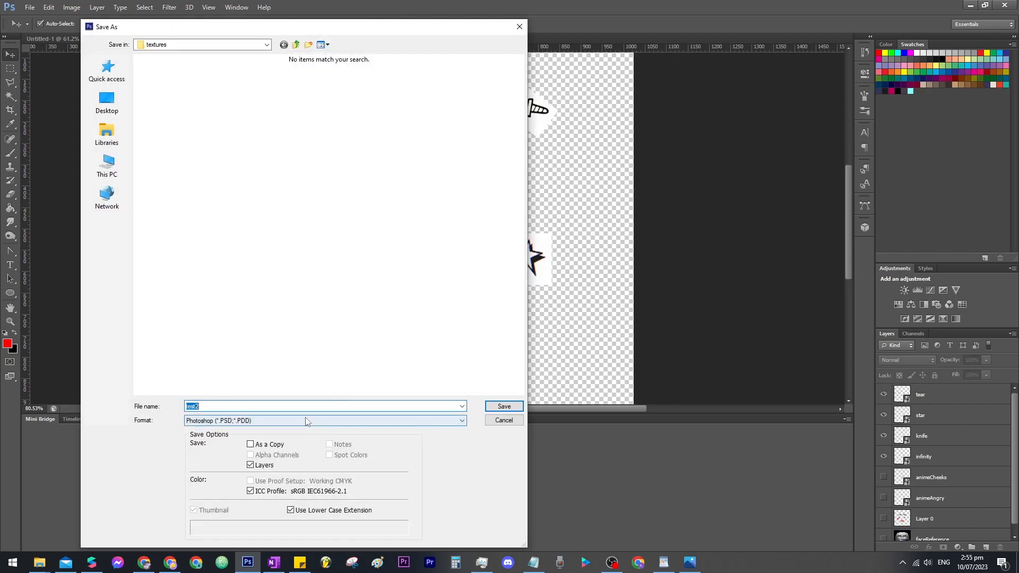
left_click(265, 383)
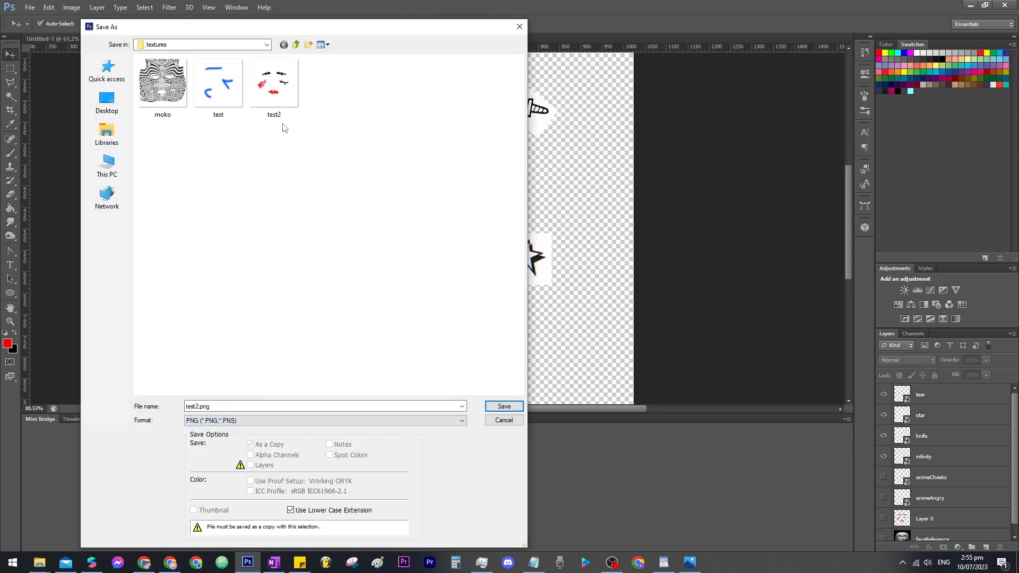
left_click(275, 93)
Switch to Meta Spark Studio and set material2's blend mode to Multiply and its opacity to 82.
key("alt+Tab")
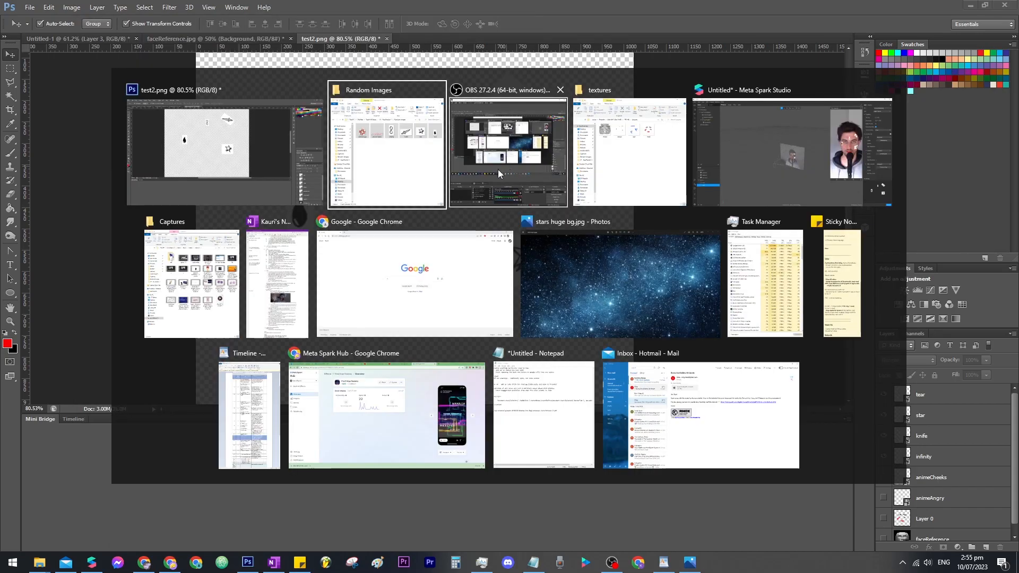
left_click(800, 175)
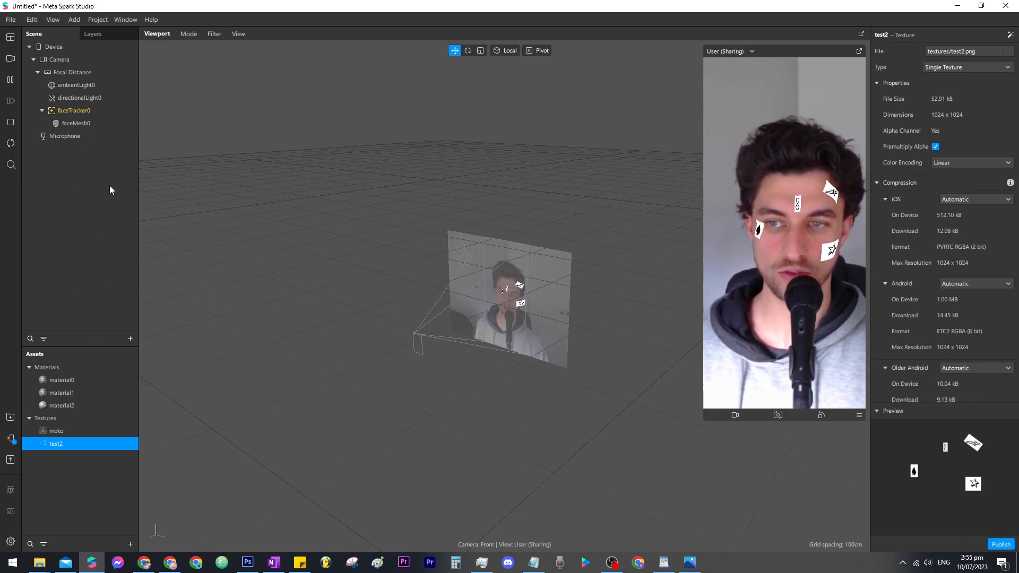
left_click(80, 124)
left_click(909, 265)
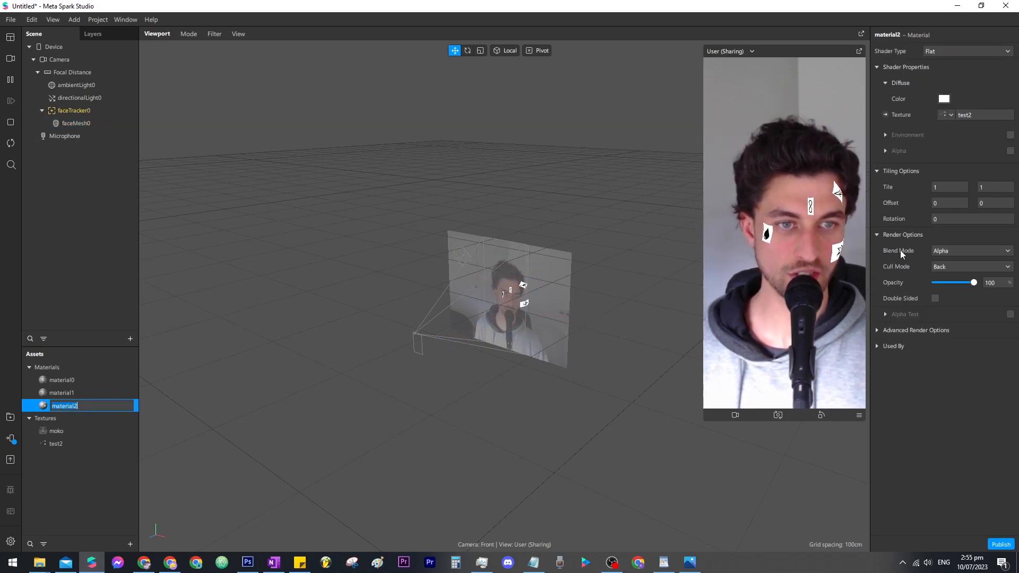
left_click(967, 250)
left_click(964, 298)
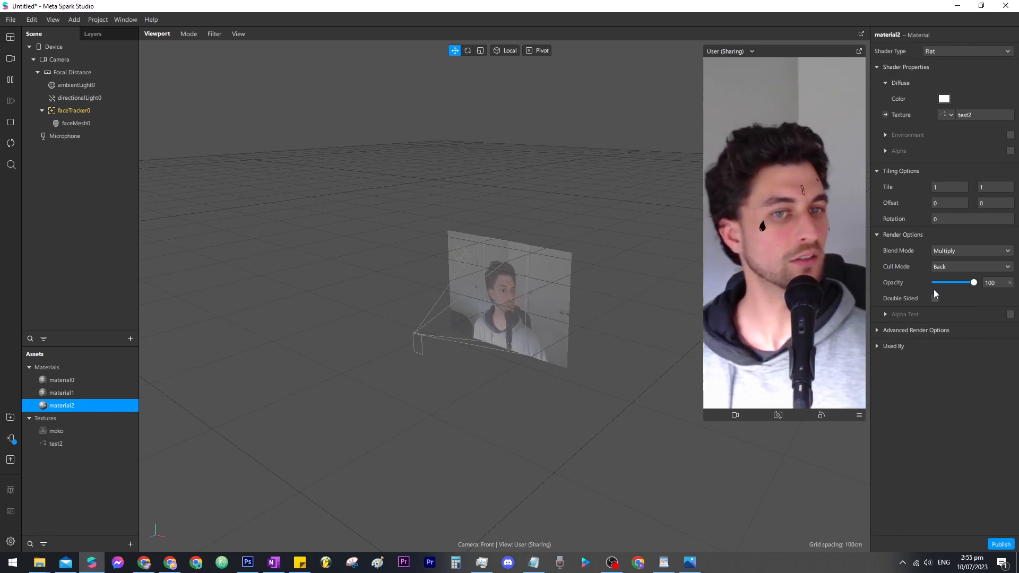
left_click_drag(975, 283, 969, 282)
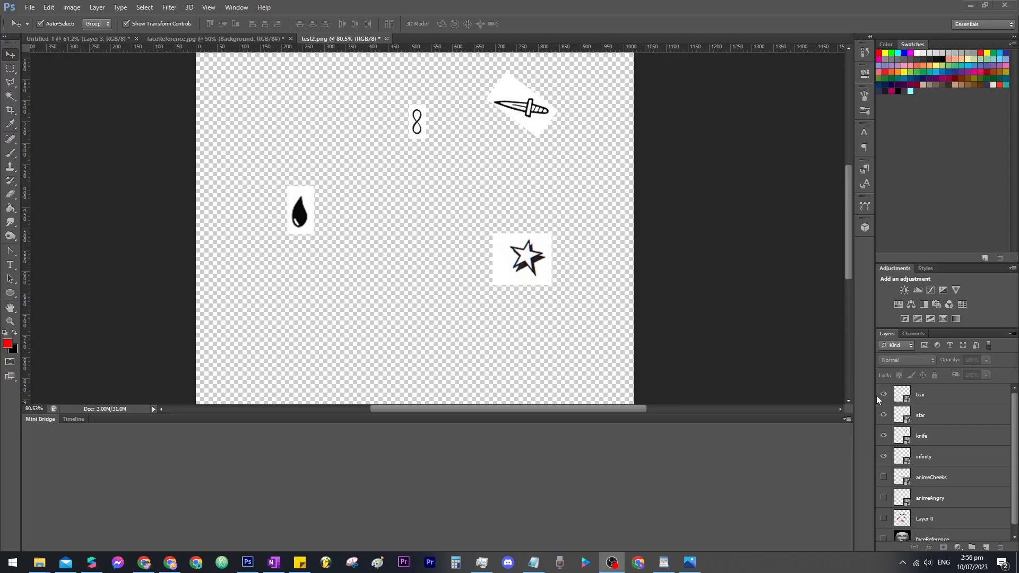
In Photoshop, hide the tear, star, knife and infinity layers and show animeCheeks, animeAngry and faceReference.
left_click_drag(884, 418, 887, 497)
left_click(883, 395)
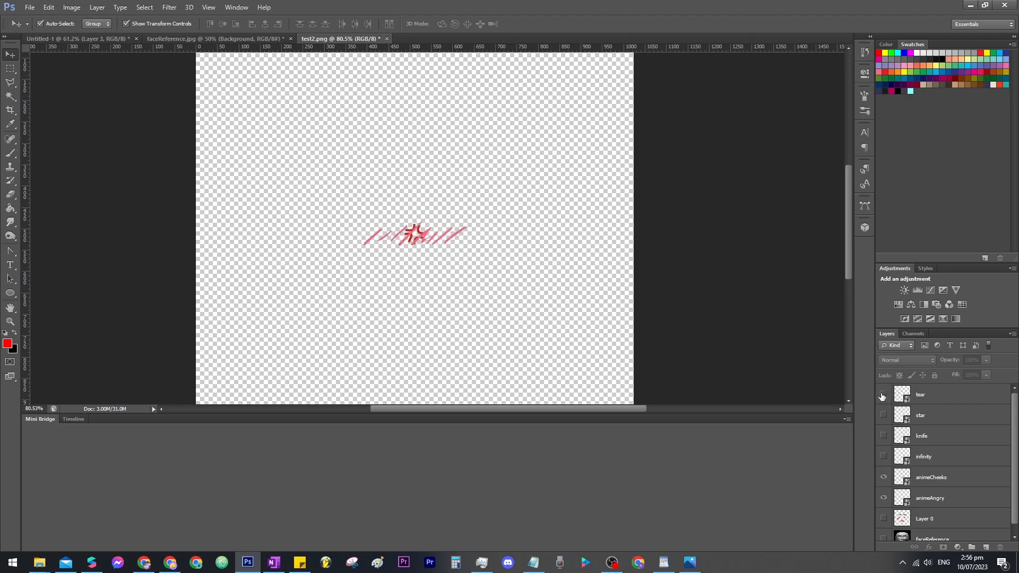
left_click(885, 539)
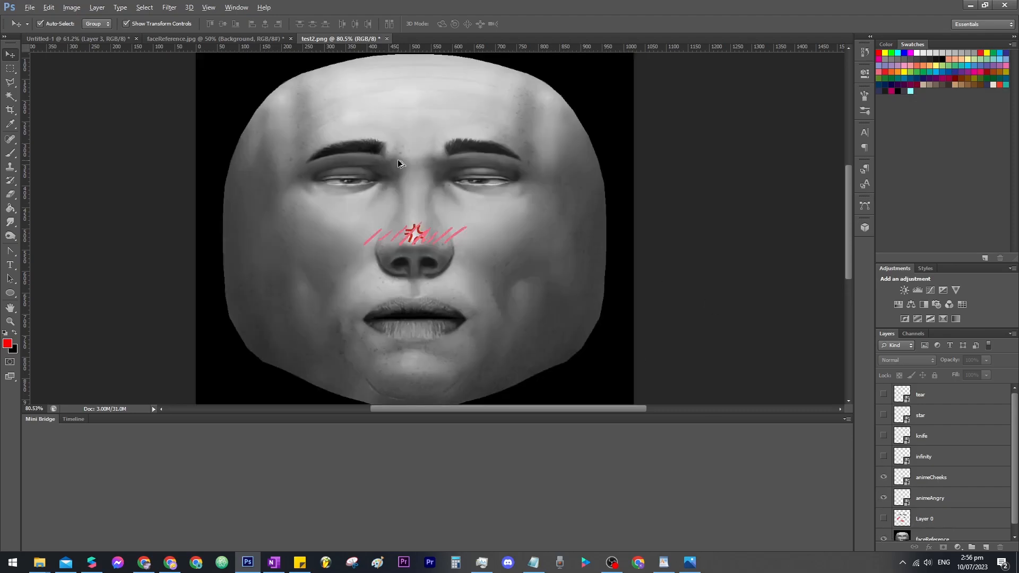
Place a smaller animeCheeks and its duplicate under each eye, and move an enlarged animeAngry above the outer eyebrow.
mouse_move(460, 230)
left_mouse_down()
mouse_move(551, 223)
mouse_move(354, 227)
left_mouse_up()
left_click_drag(417, 236, 547, 135)
Hide the faceReference layer and replace test2.png with a PNG of the cheeks and anger mark.
scroll(900, 533, "down", 1)
left_click(883, 531)
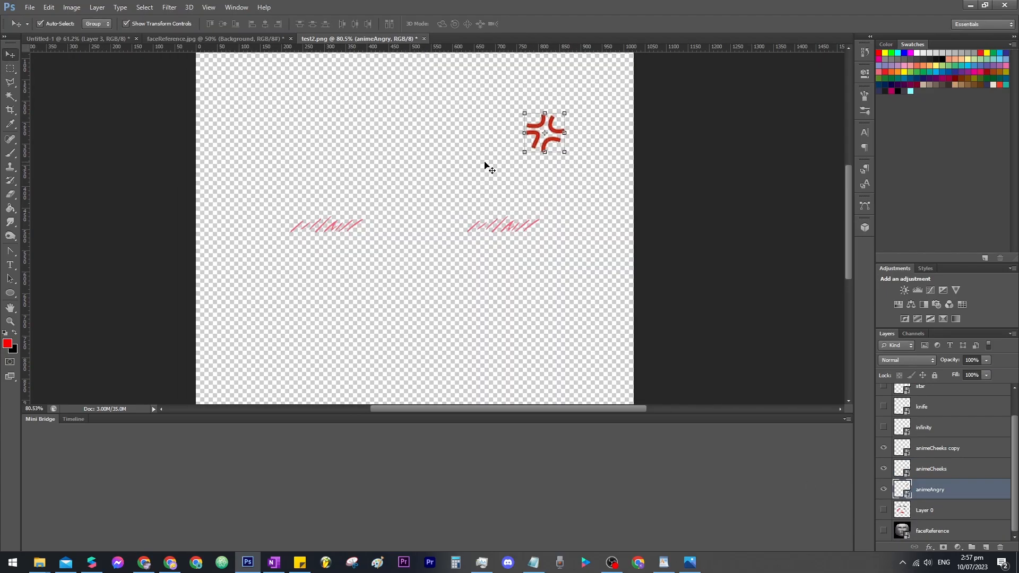
key("ctrl+s")
left_click(223, 421)
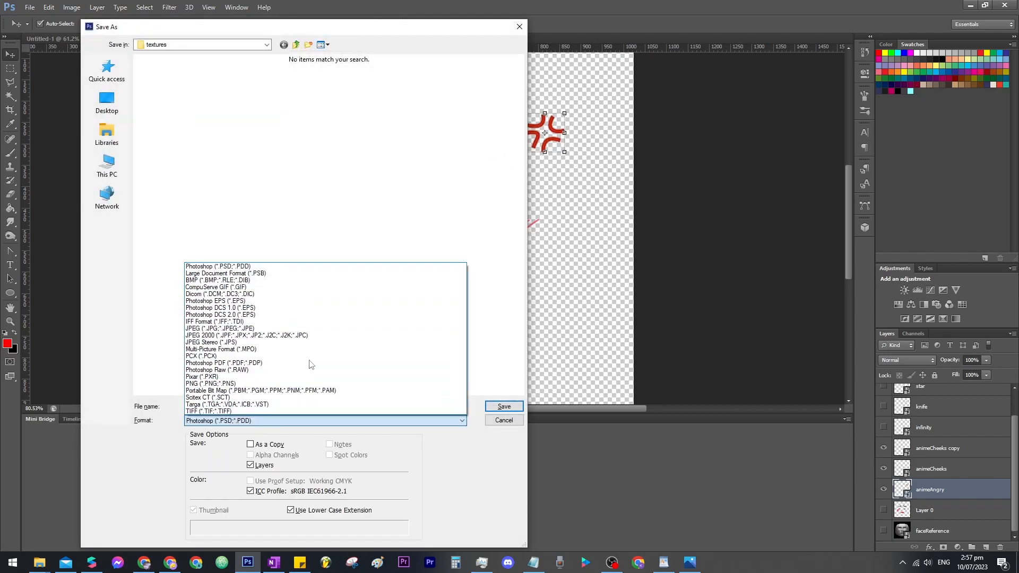
left_click(249, 384)
left_click(276, 91)
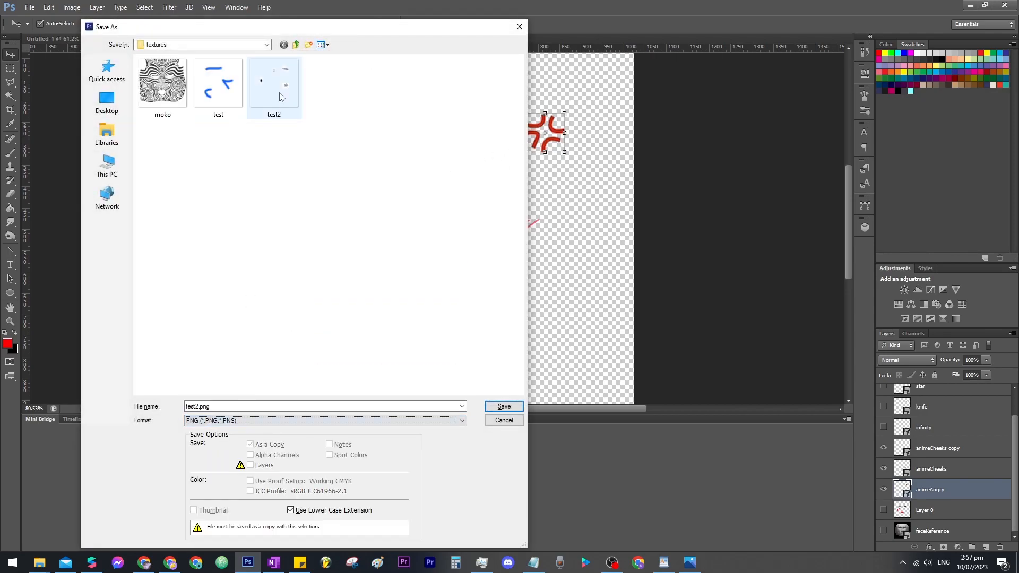
left_click(502, 407)
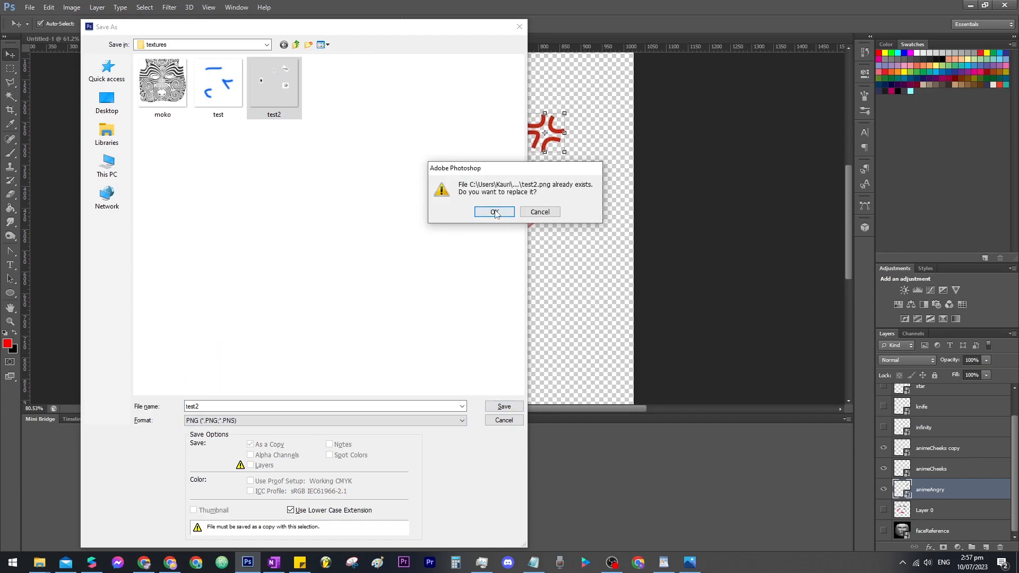
left_click(494, 212)
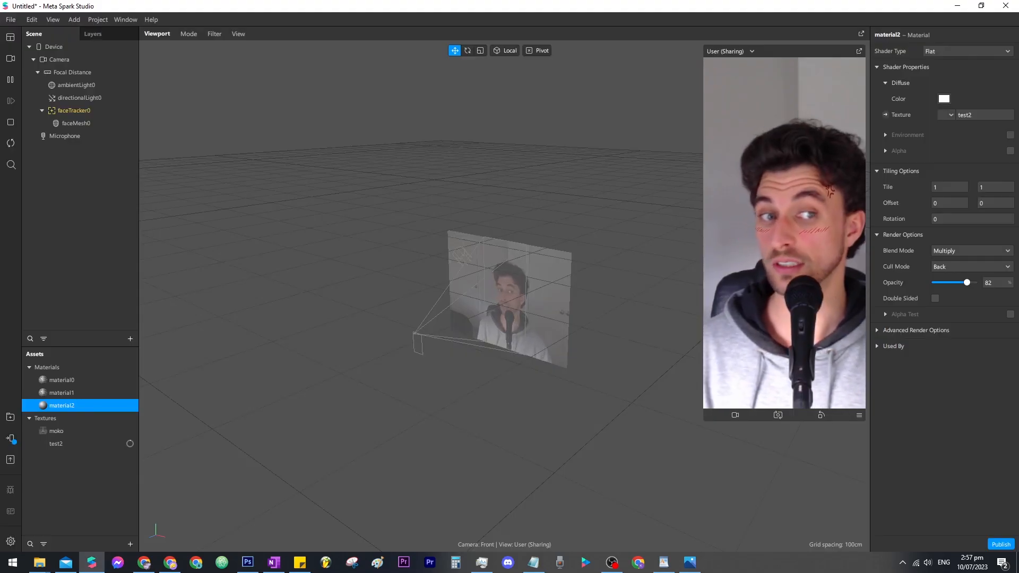
Set material2's opacity to 100 in Meta Spark Studio.
left_click_drag(967, 282, 1011, 285)
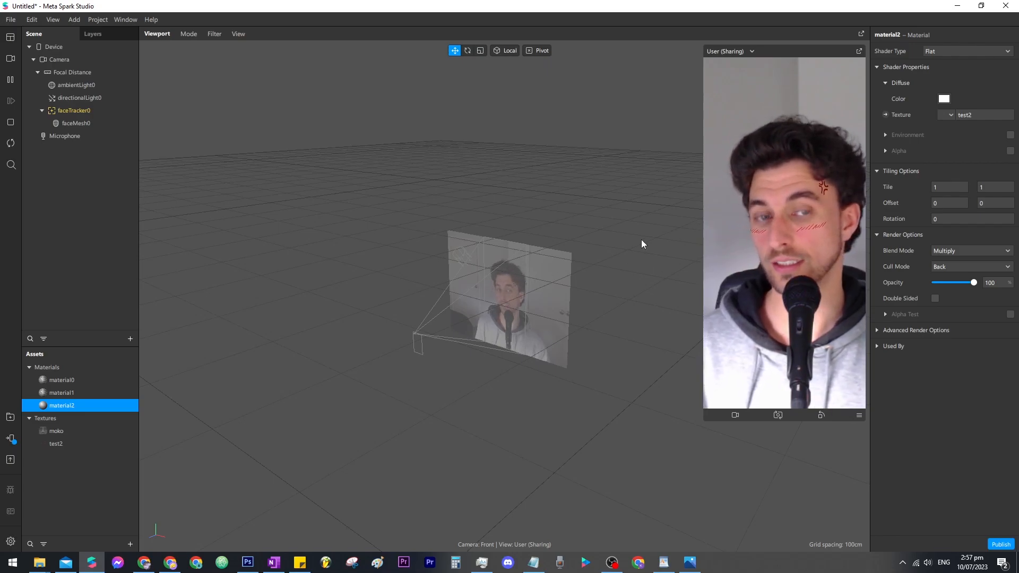
Switch to Google Chrome and search Google Images for "tattoo sheet".
key("alt+Tab")
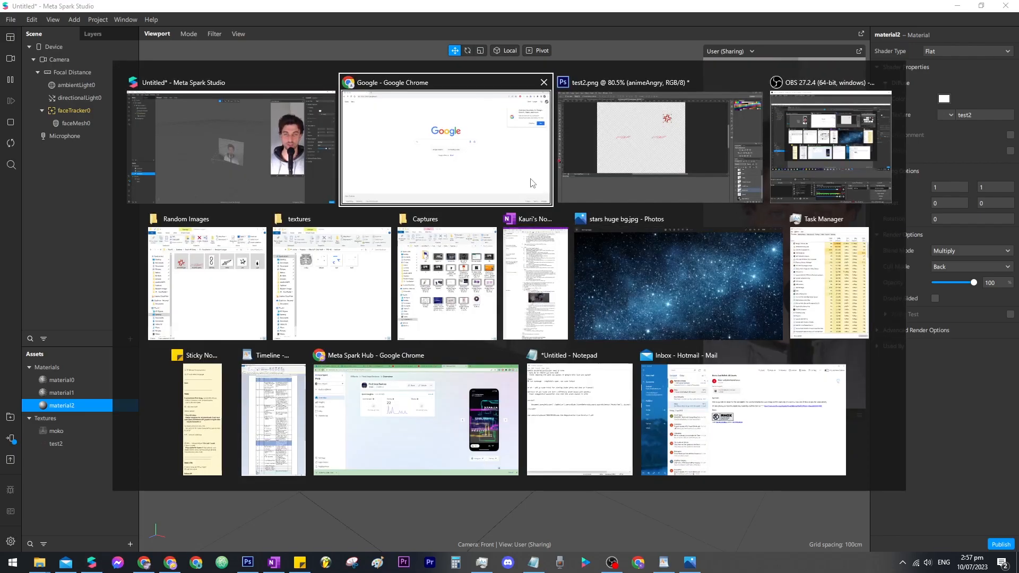
left_click(415, 247)
type("attoo")
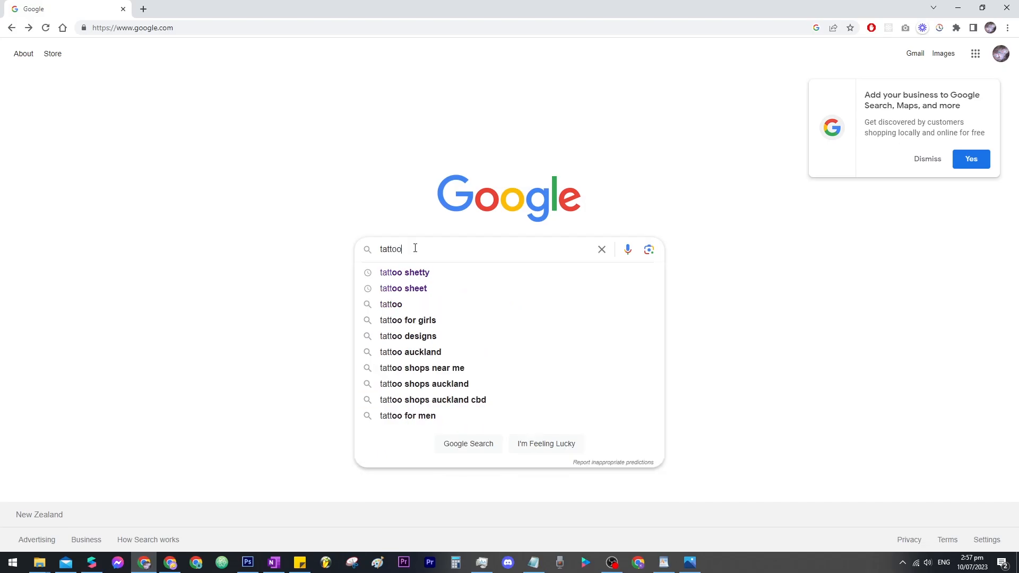
type(" sheet")
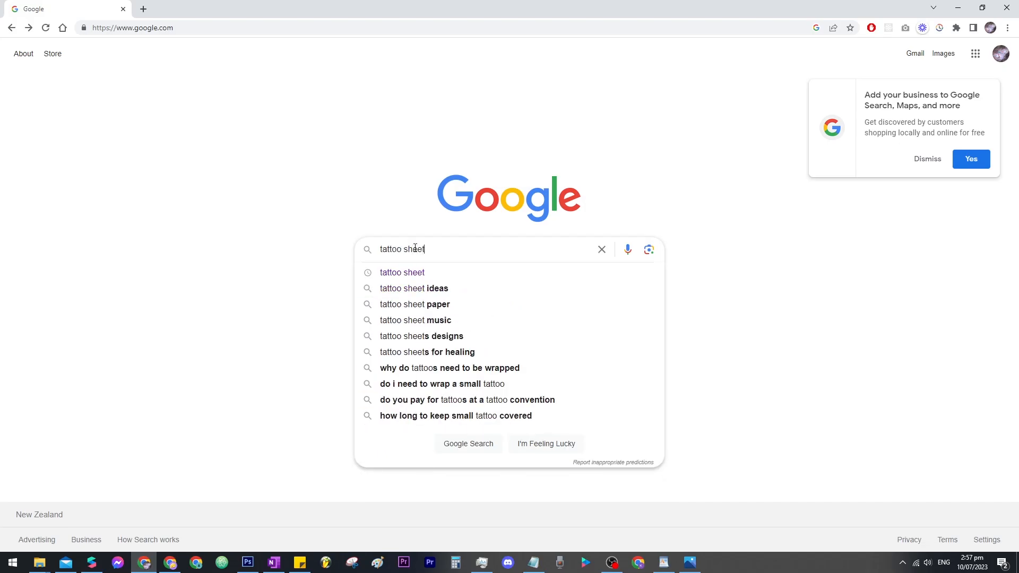
key("Return")
left_click(136, 98)
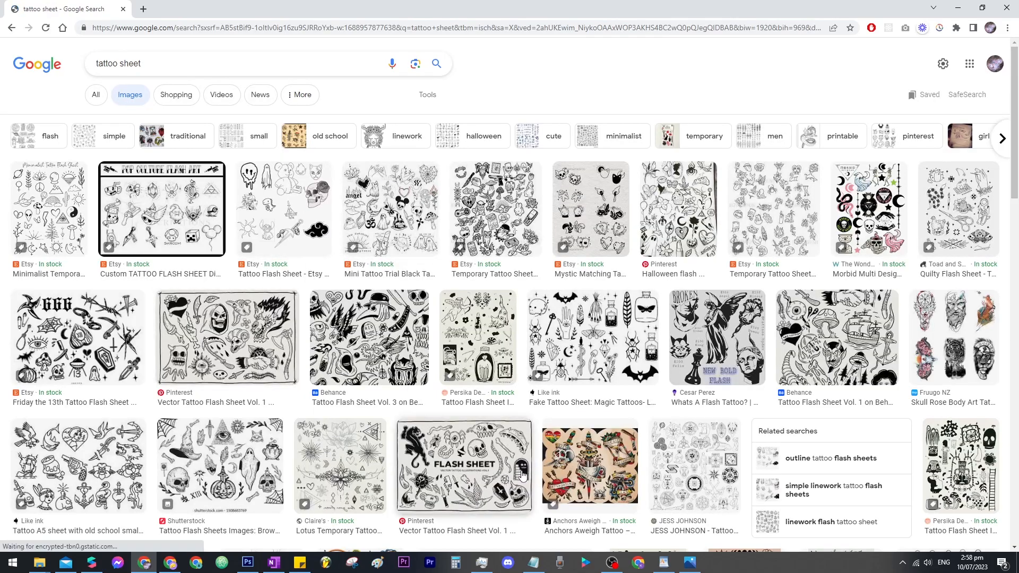
Copy the Etsy Temporary Tattoo Sheet image and paste it into test2.png in Photoshop.
left_click(496, 212)
right_click(782, 215)
left_click(829, 354)
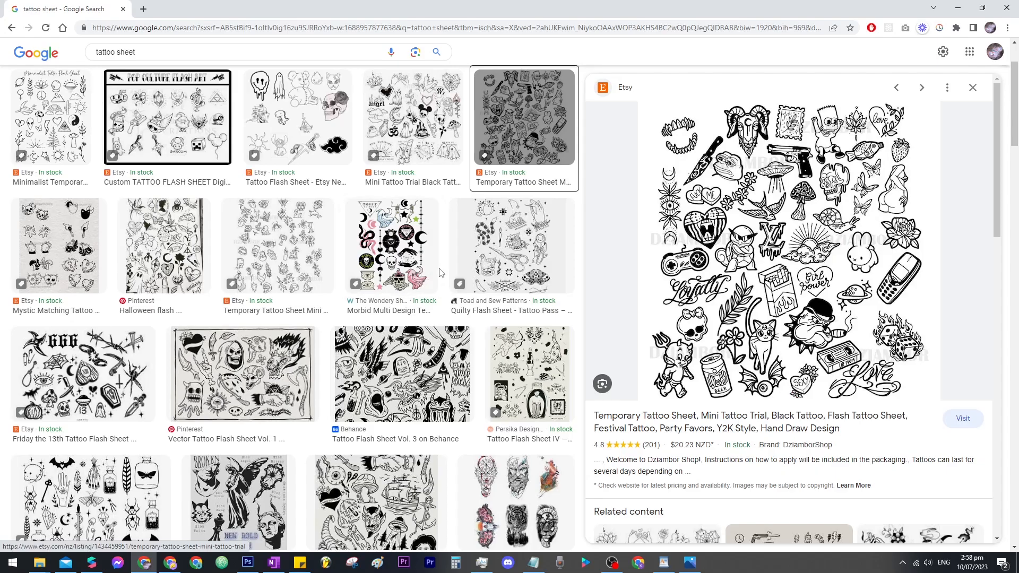
left_click(247, 562)
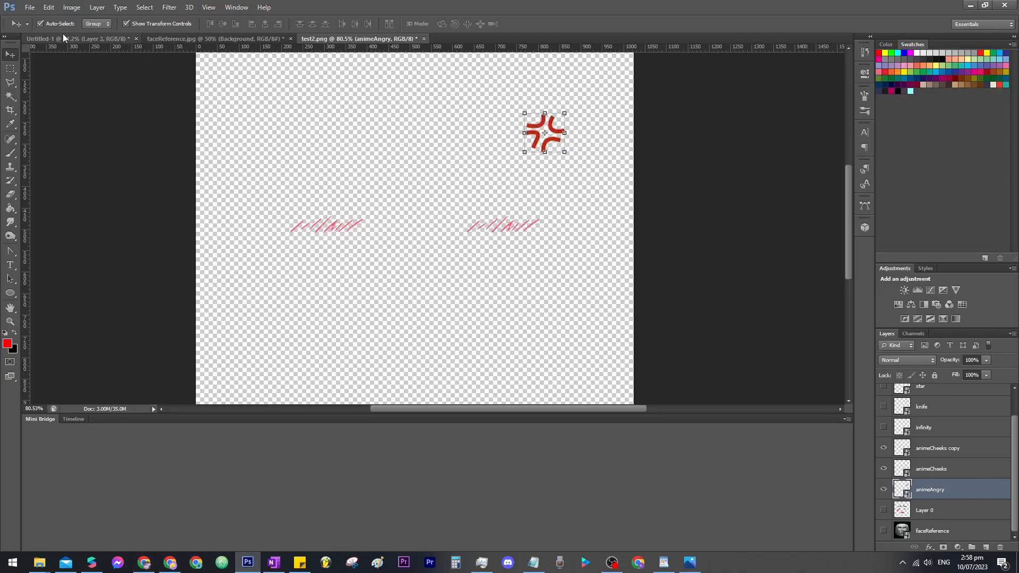
key("ctrl+v")
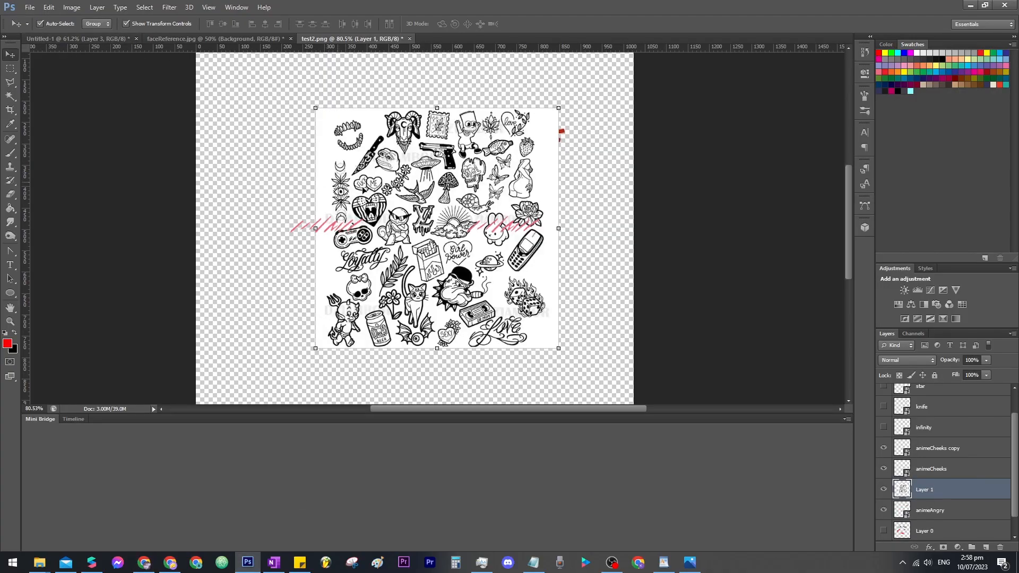
Outline the teeth tattoo with the Polygonal Lasso and copy it to a new layer using Layer Via Copy.
scroll(430, 204, "up", 3, "alt")
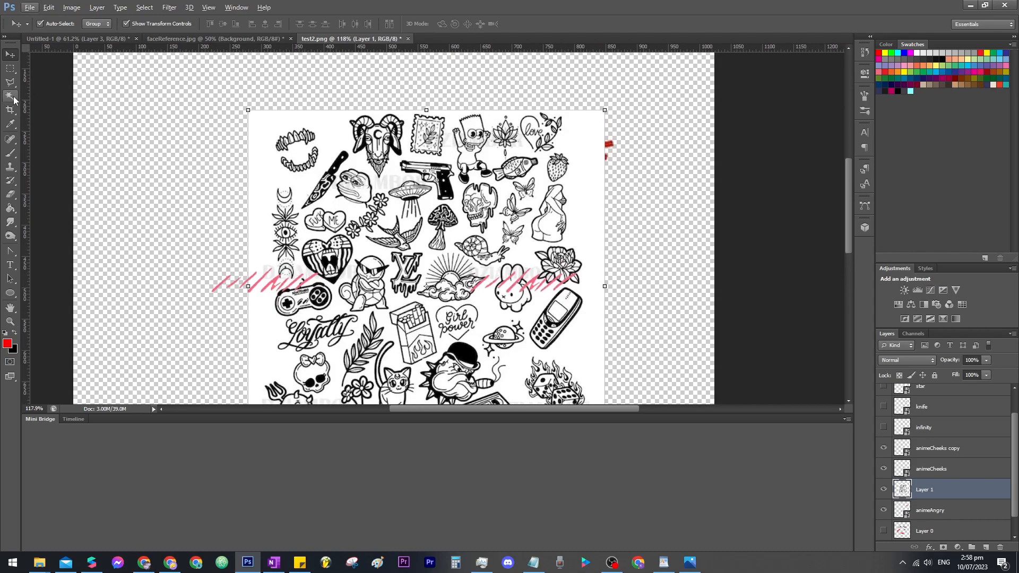
left_click(9, 84)
scroll(392, 188, "up", 1, "alt")
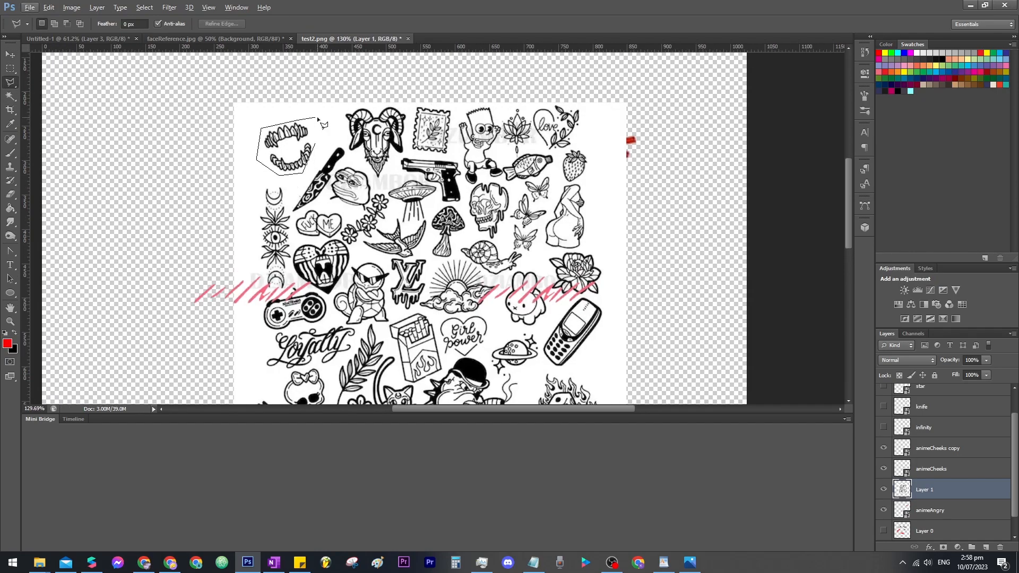
right_click(297, 144)
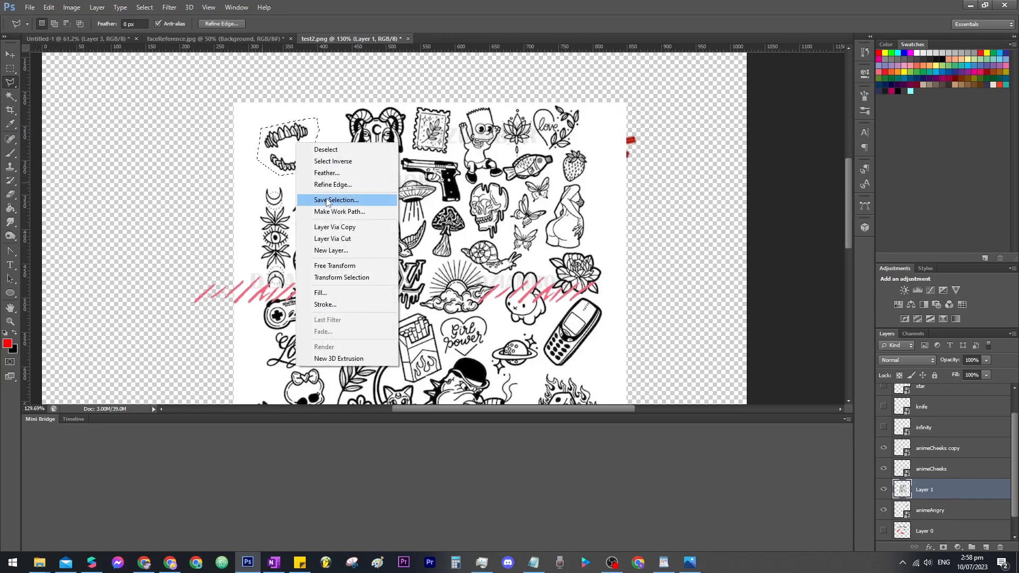
left_click(334, 227)
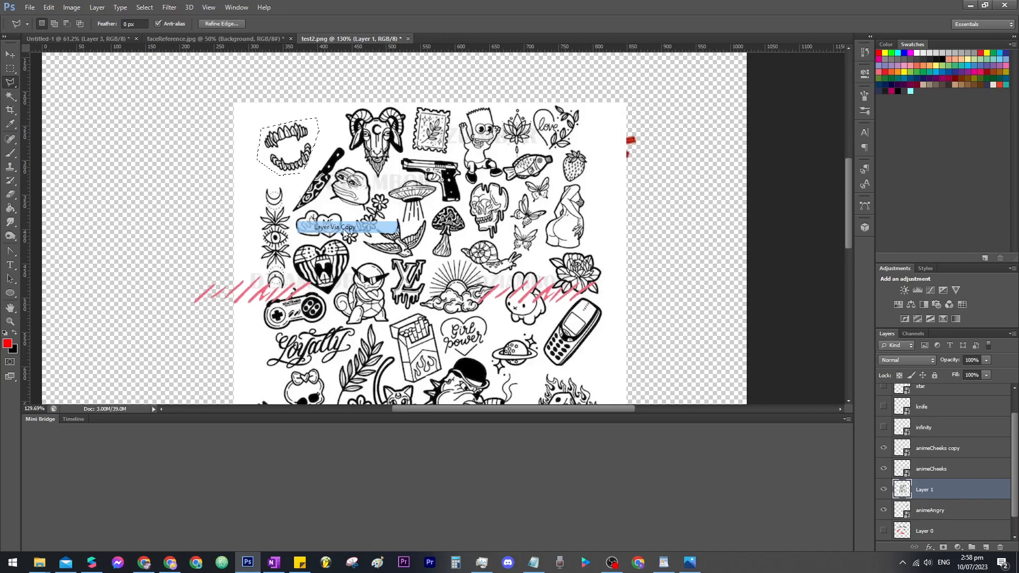
Hide the full tattoo sheet on Layer 1 and move the copied teeth toward the outer side of the forehead.
key("v")
left_click(581, 231)
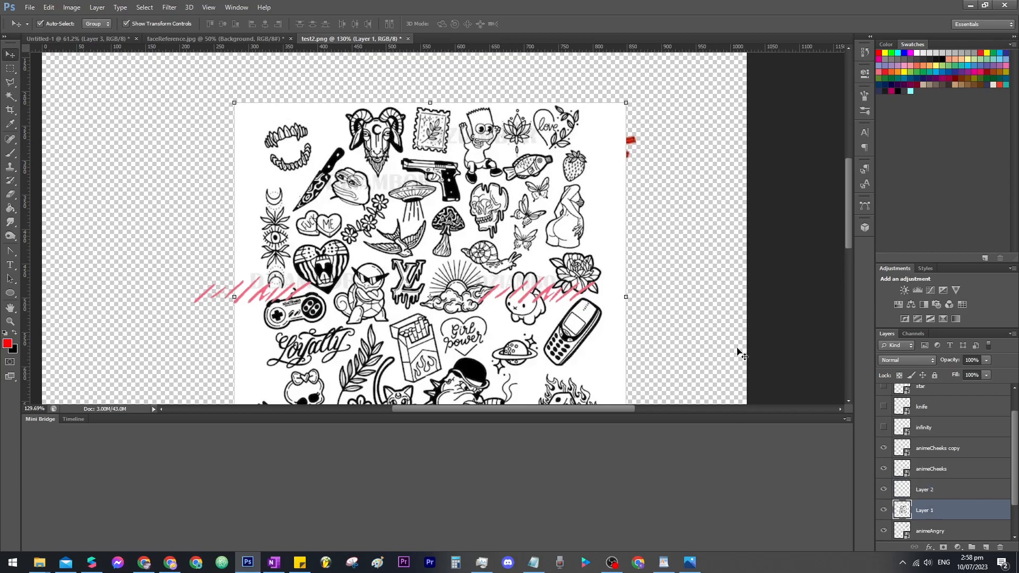
left_click(884, 510)
scroll(372, 173, "down", 3, "alt")
left_click(365, 181)
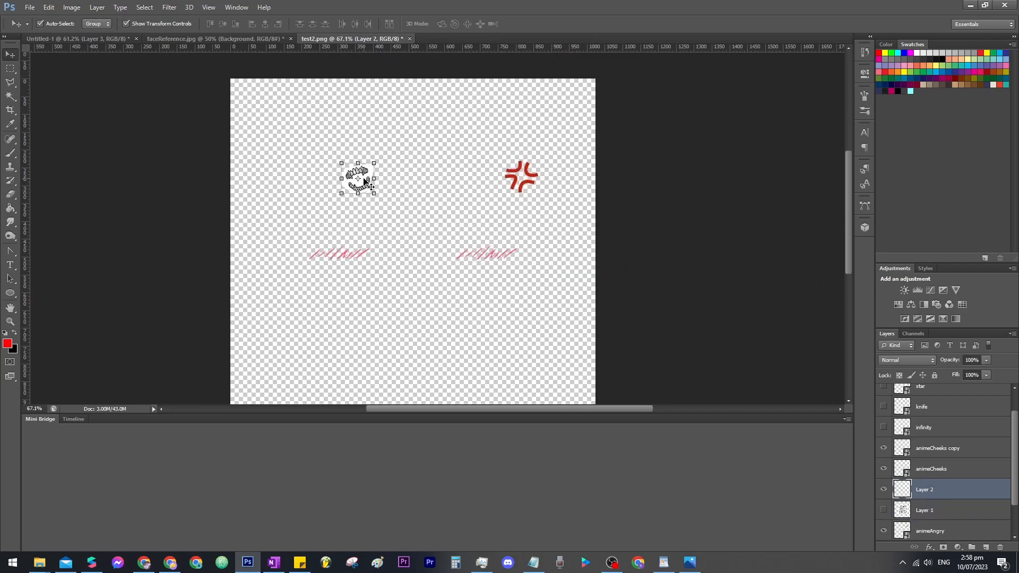
left_click_drag(365, 177, 303, 179)
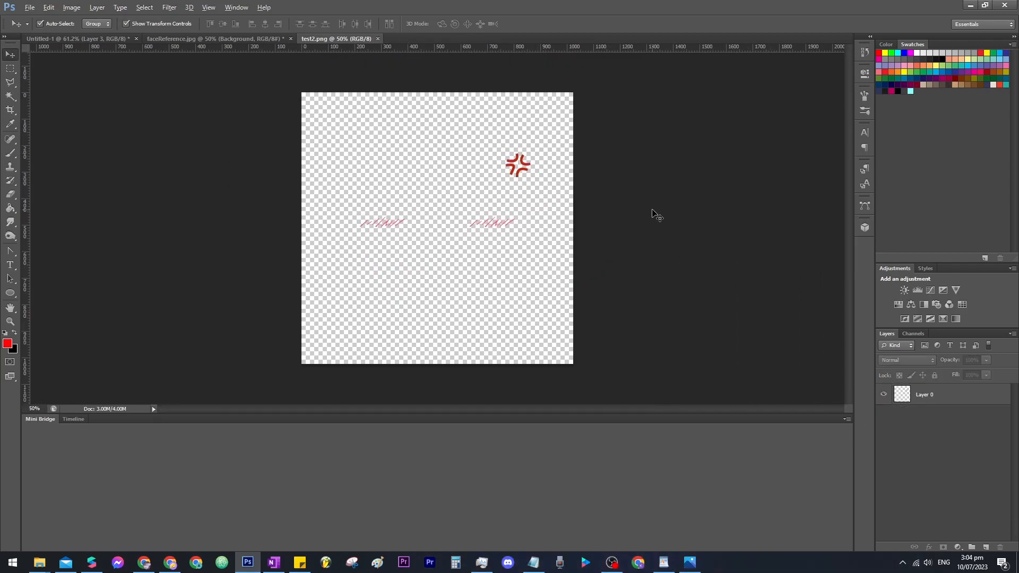
Switch to Chrome and review the tattoo sheet, maori tattoo assets and face art image results for design ideas.
key("alt+Tab")
left_click(180, 273, "alt")
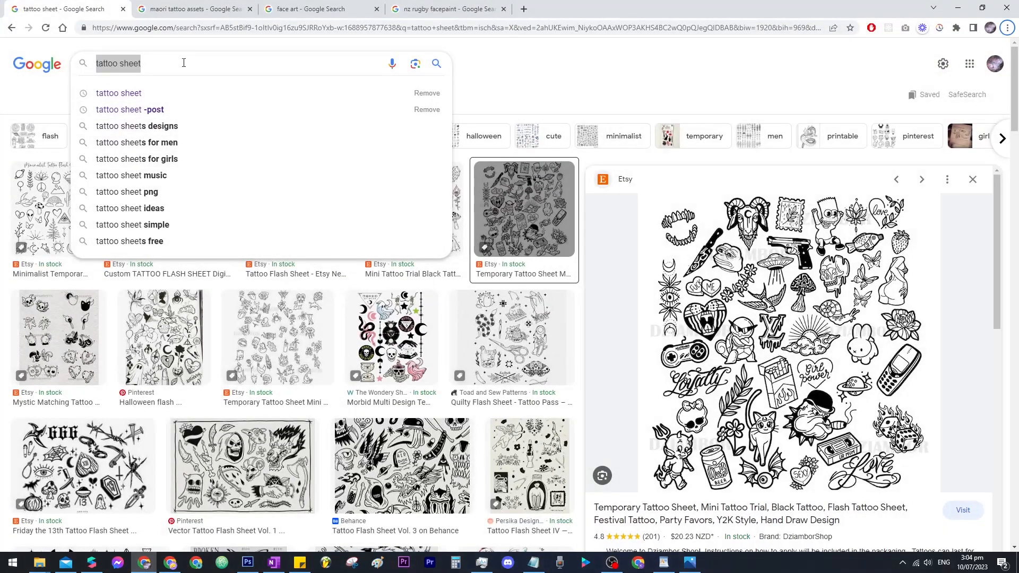
left_click(28, 86)
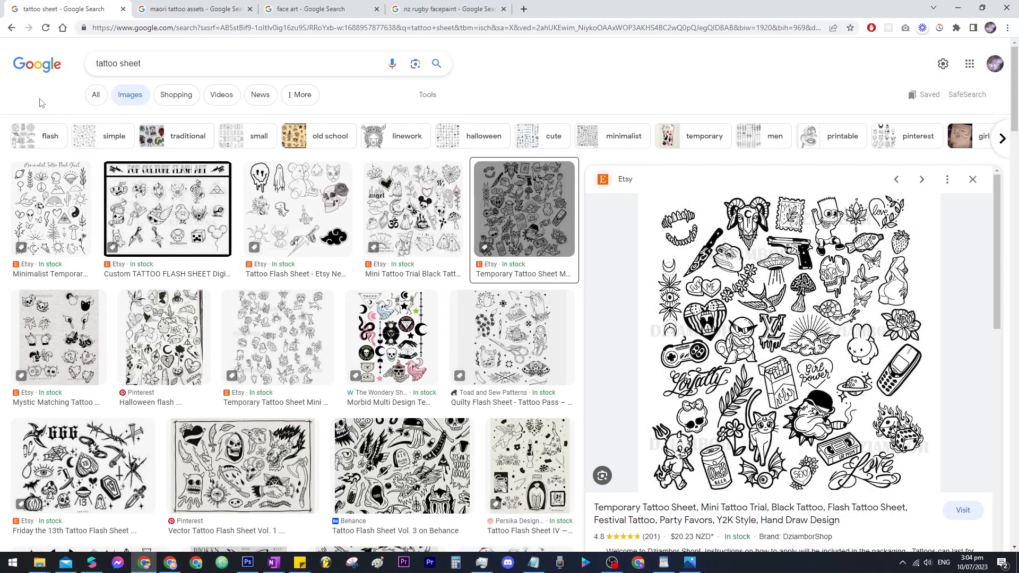
left_click(175, 9)
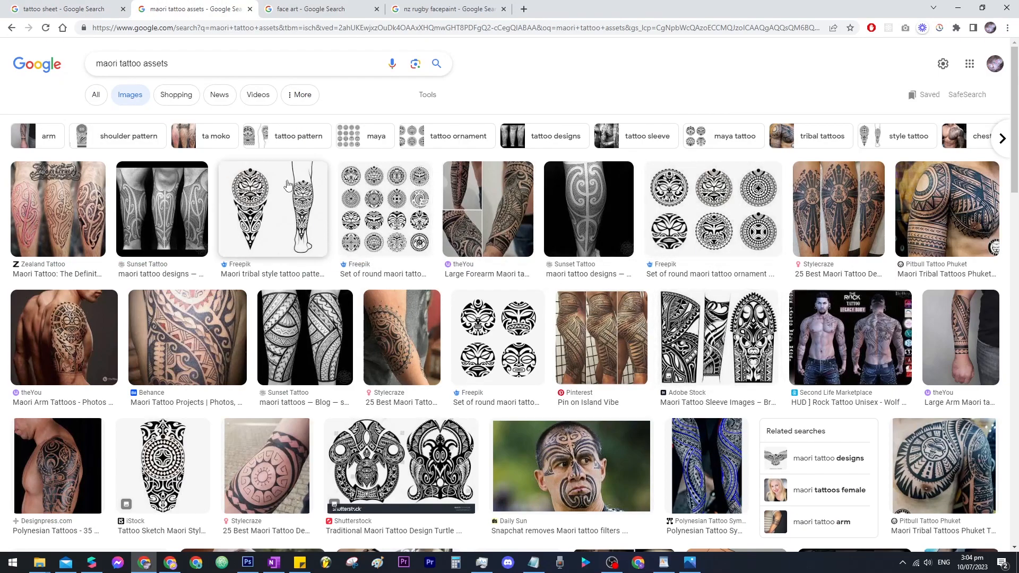
left_click(342, 15)
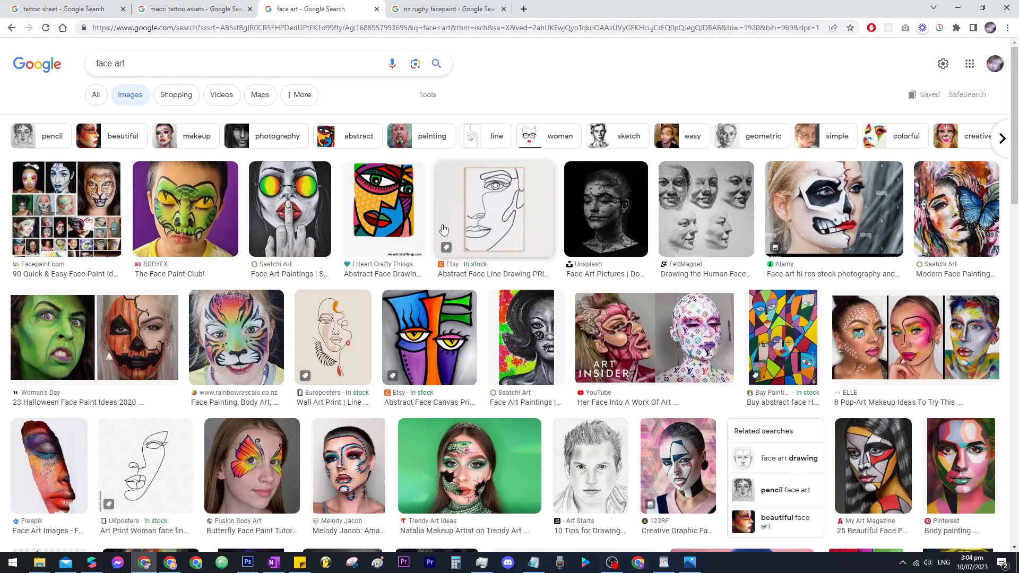
Compare the face art, nz rugby facepaint and maori tattoo assets image results for face design references.
scroll(443, 230, "down", 1)
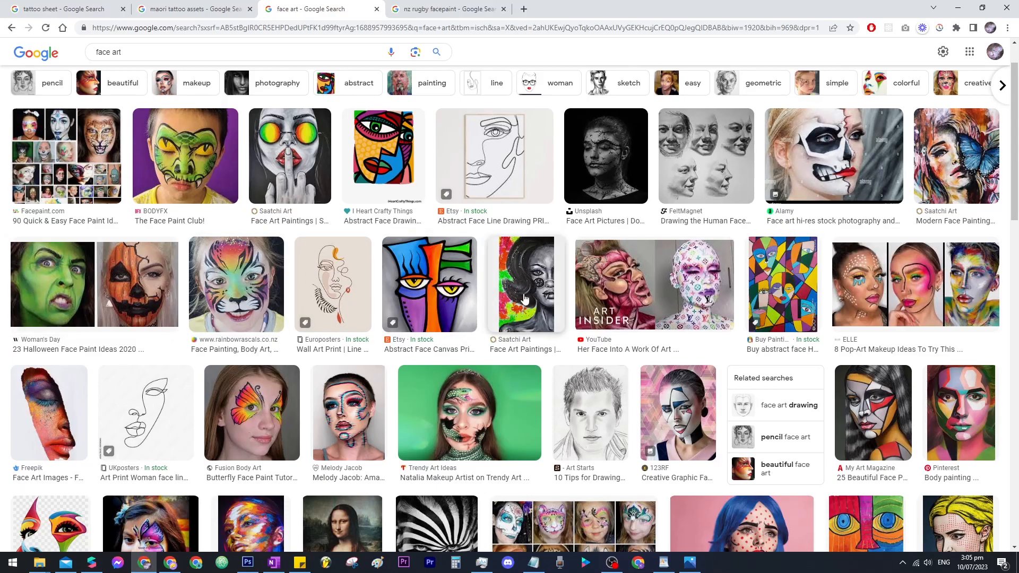
scroll(782, 271, "down", 5)
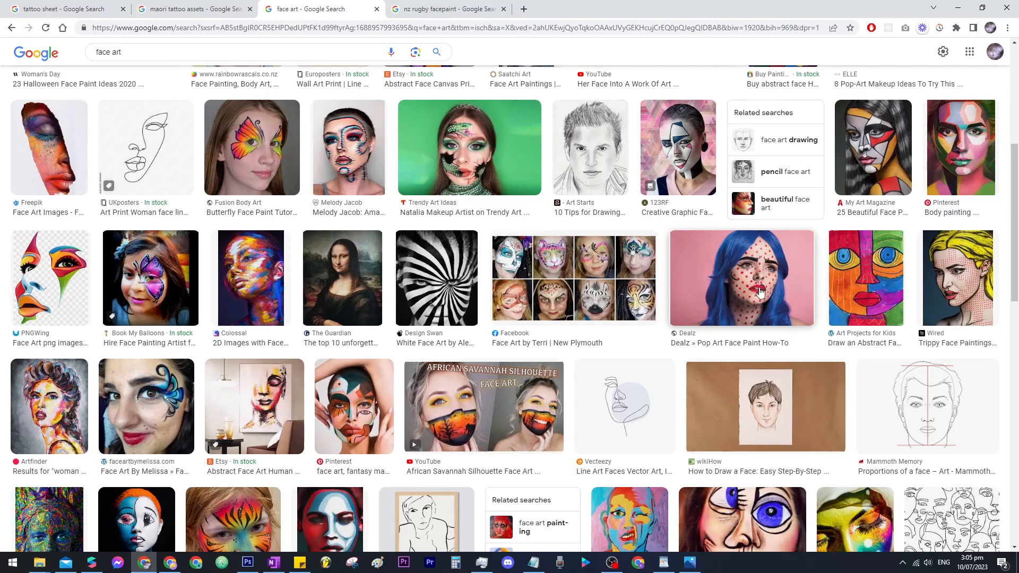
scroll(750, 293, "up", 10)
left_click(448, 9)
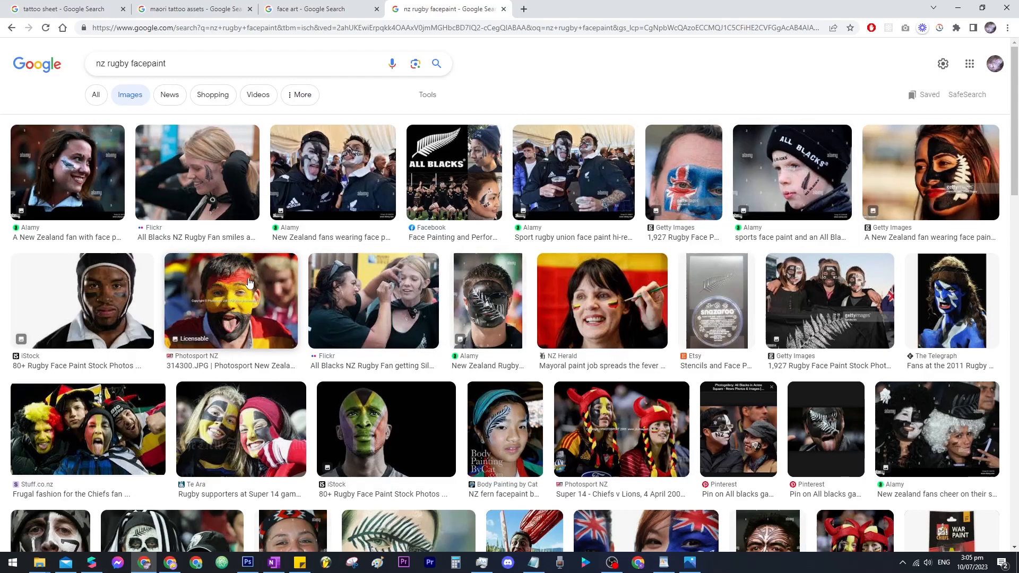
left_click(334, 7)
left_click(191, 8)
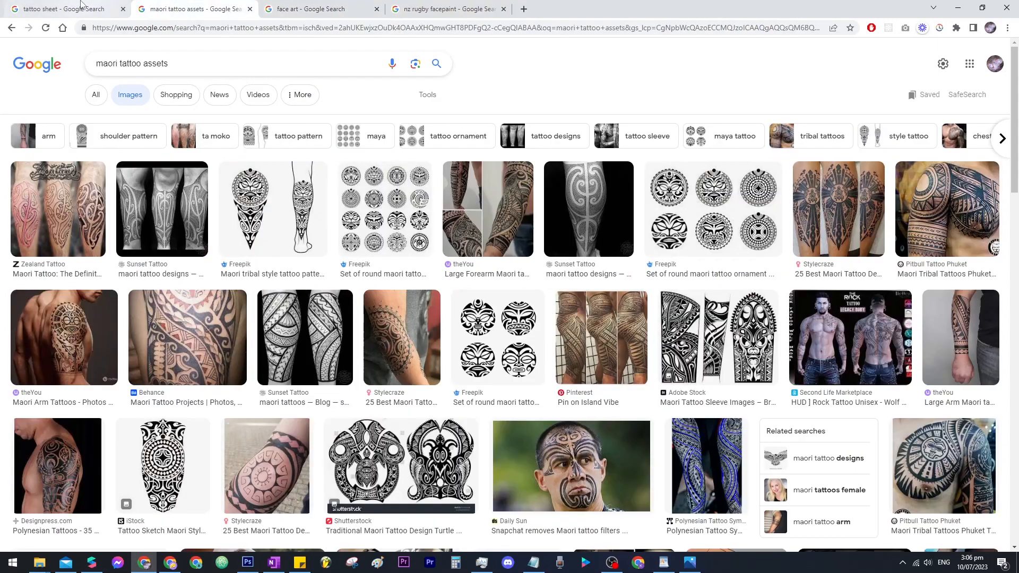
left_click(81, 5)
left_click(202, 8)
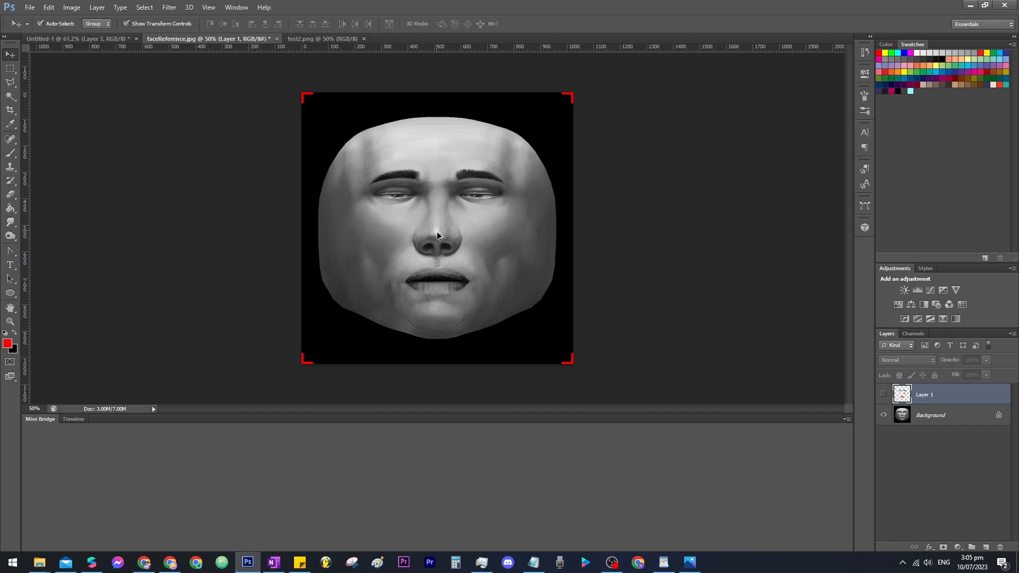
Add a new empty layer over the face reference and choose the Brush tool for painting on it.
scroll(438, 232, "up", 1, "alt")
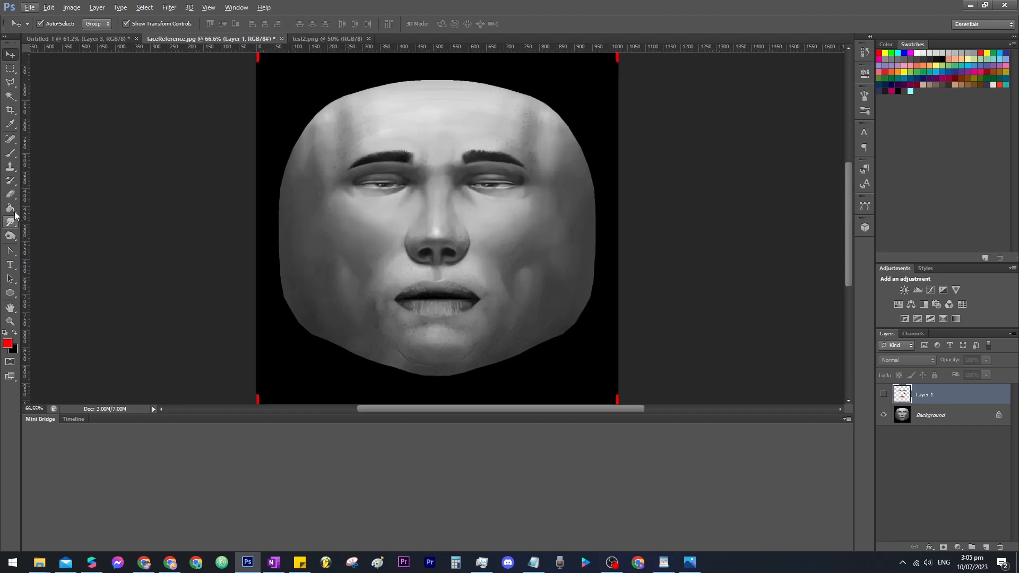
key("b")
key("ctrl+shift+alt+n")
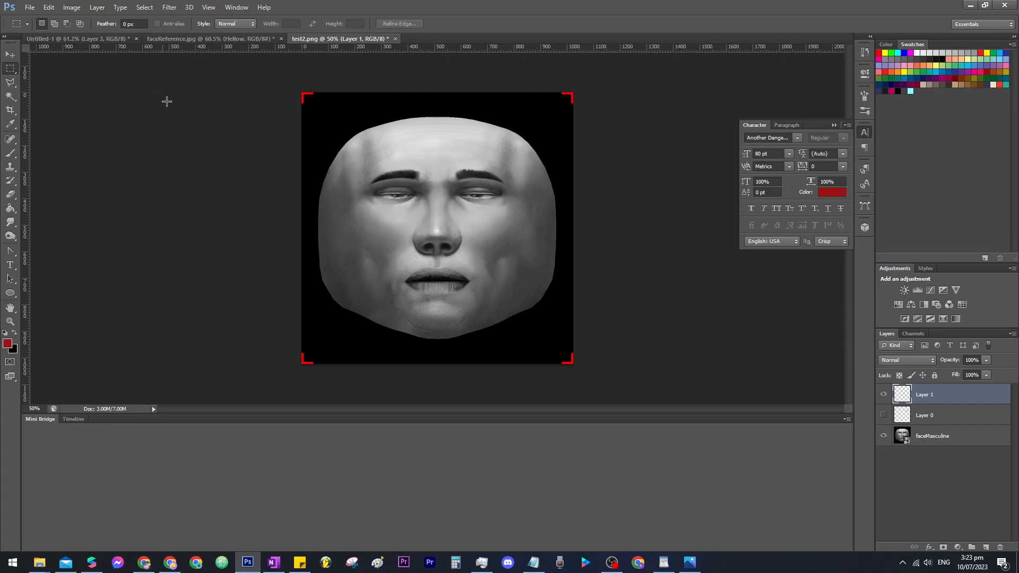
Add the dark red 80 pt words "hello" and "there" on opposite cheeks of the face and save the texture as test2.png.
left_click(10, 265)
left_click(364, 222)
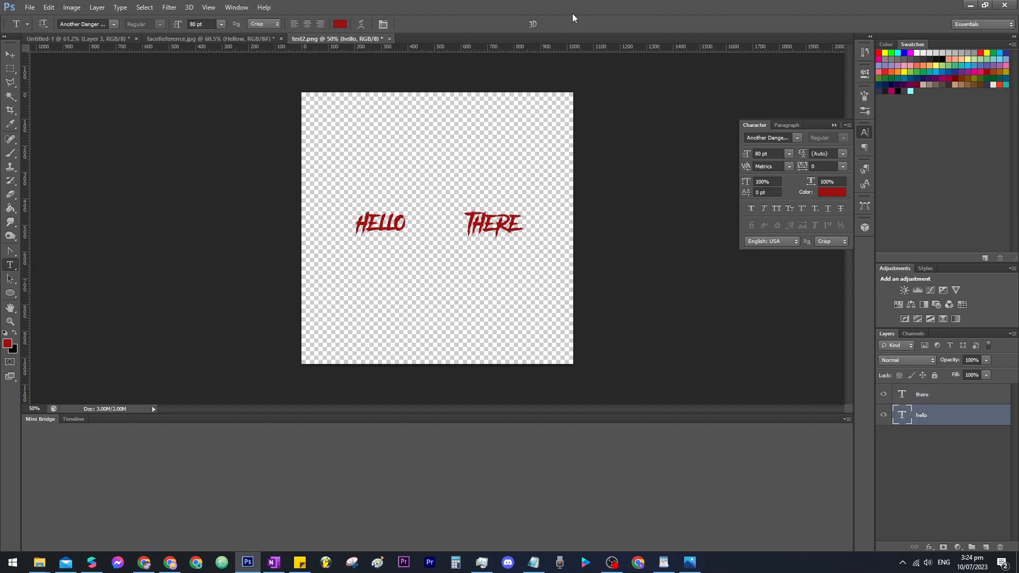
key("ctrl+shift+s")
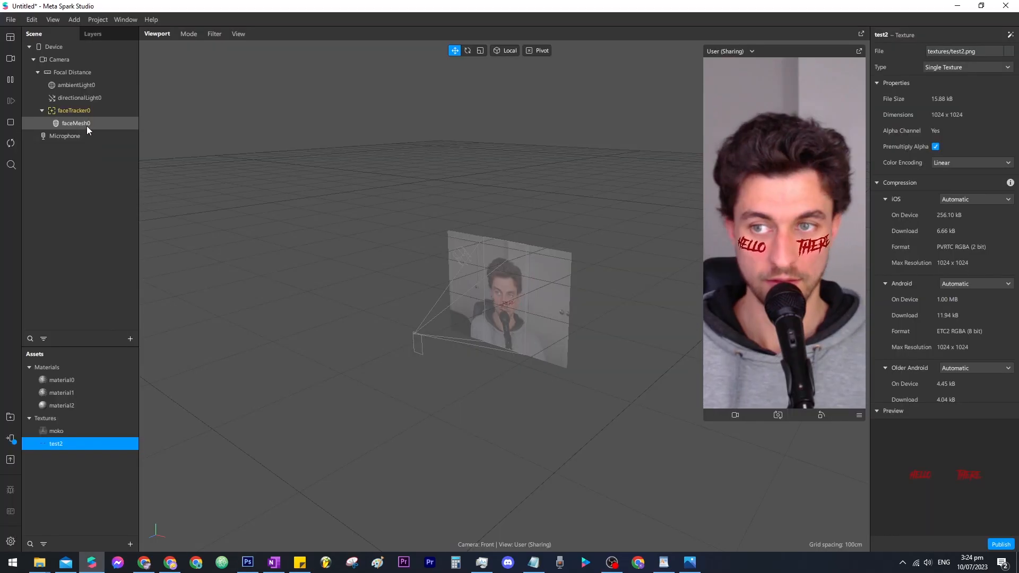
In Meta Spark Studio, inspect faceMesh0 and its assigned material2.
left_click(87, 124)
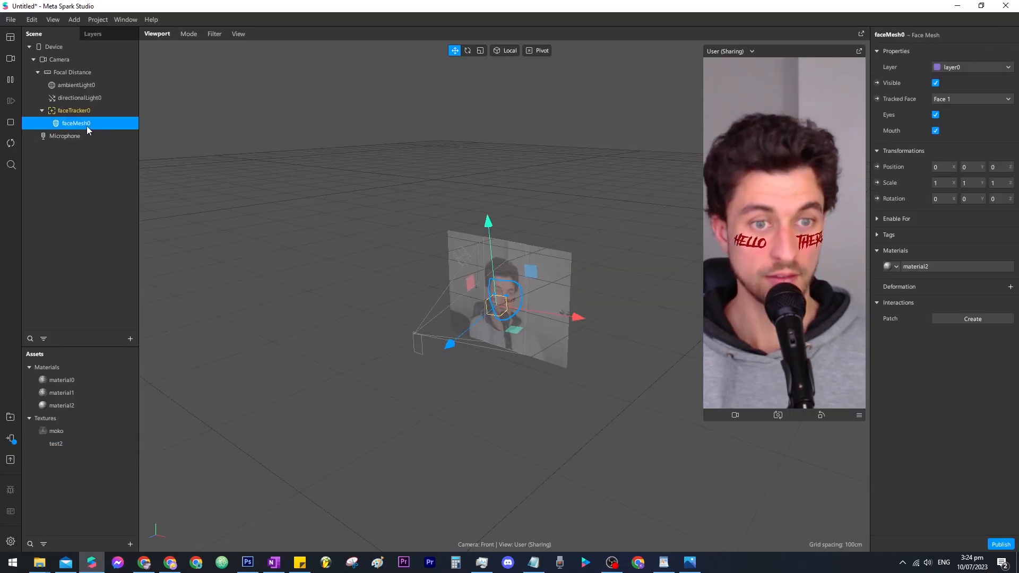
left_click(928, 268)
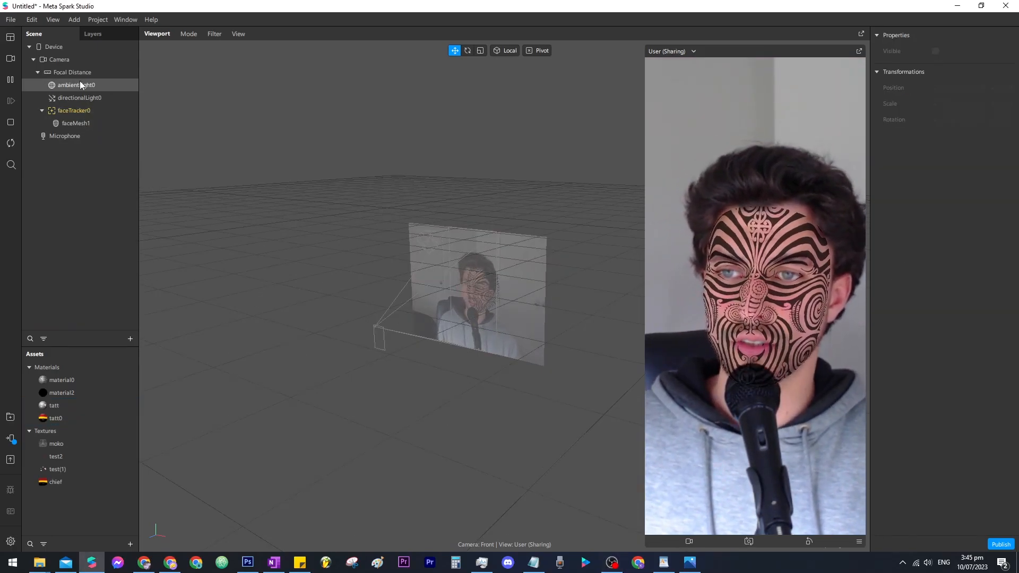
Try moving faceMesh1 sideways and upward away from the tracked face, undoing each move.
left_click(79, 123)
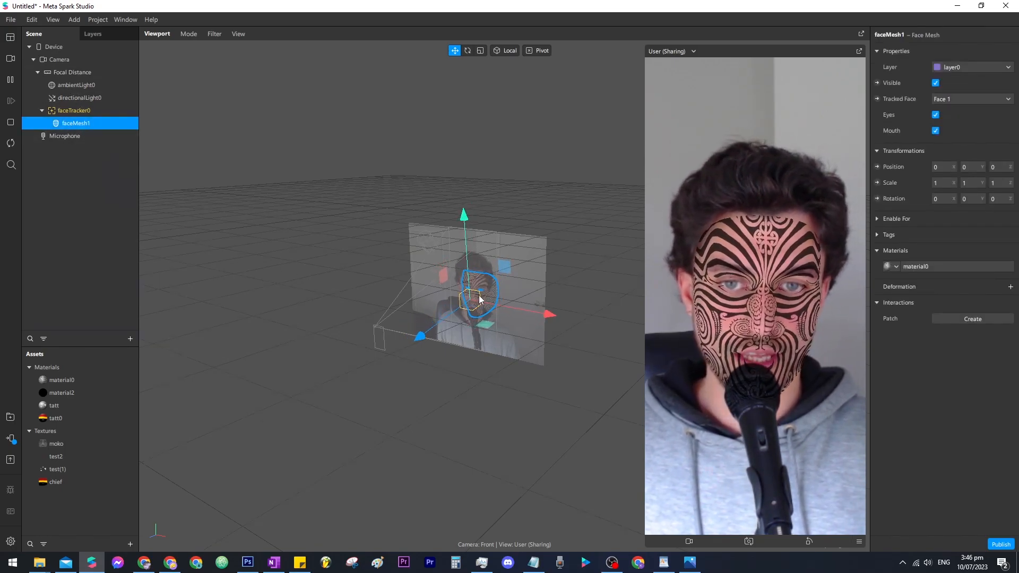
scroll(423, 298, "up", 2)
scroll(423, 297, "down", 1)
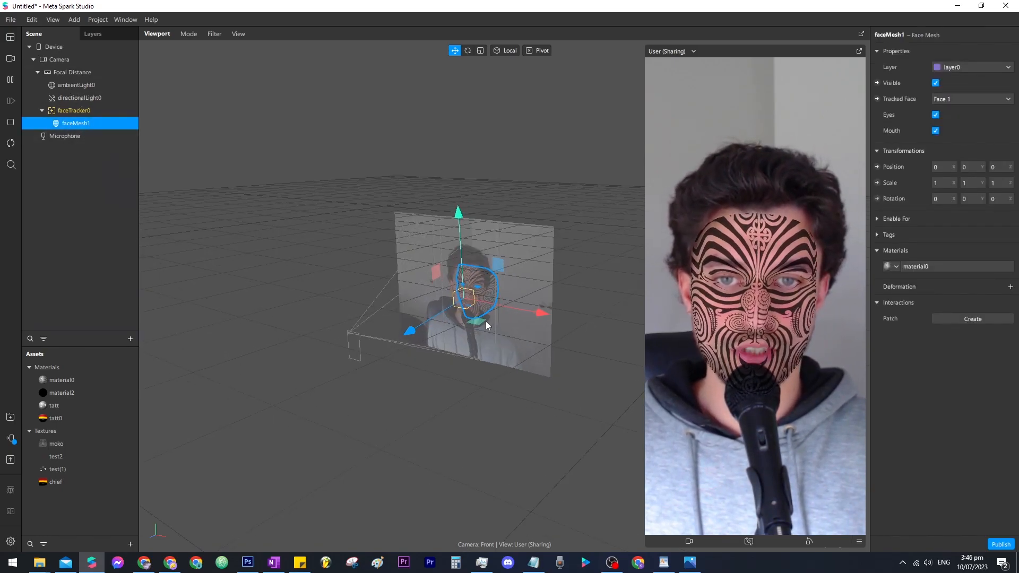
left_click(467, 51)
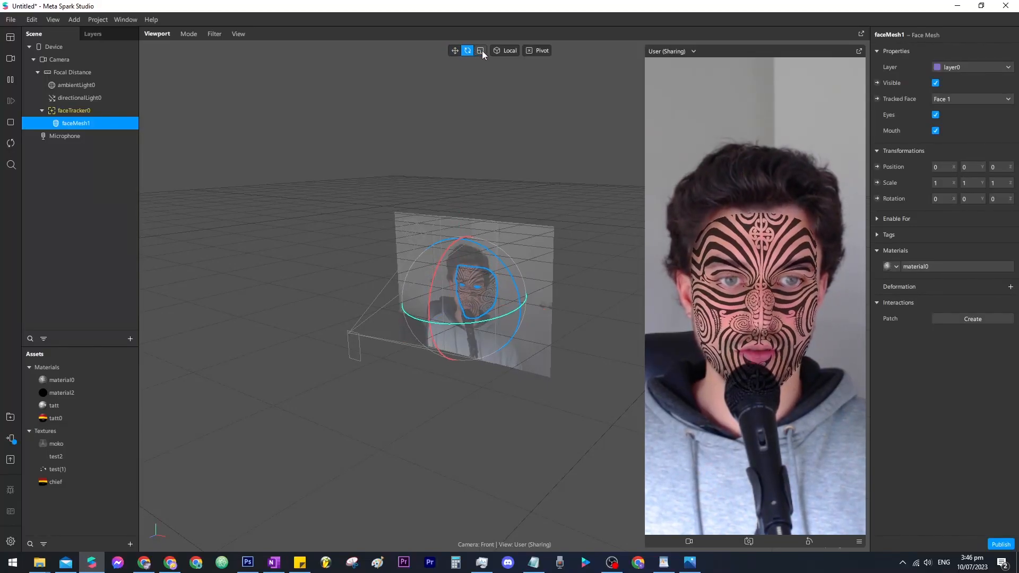
left_click(480, 52)
left_click(455, 51)
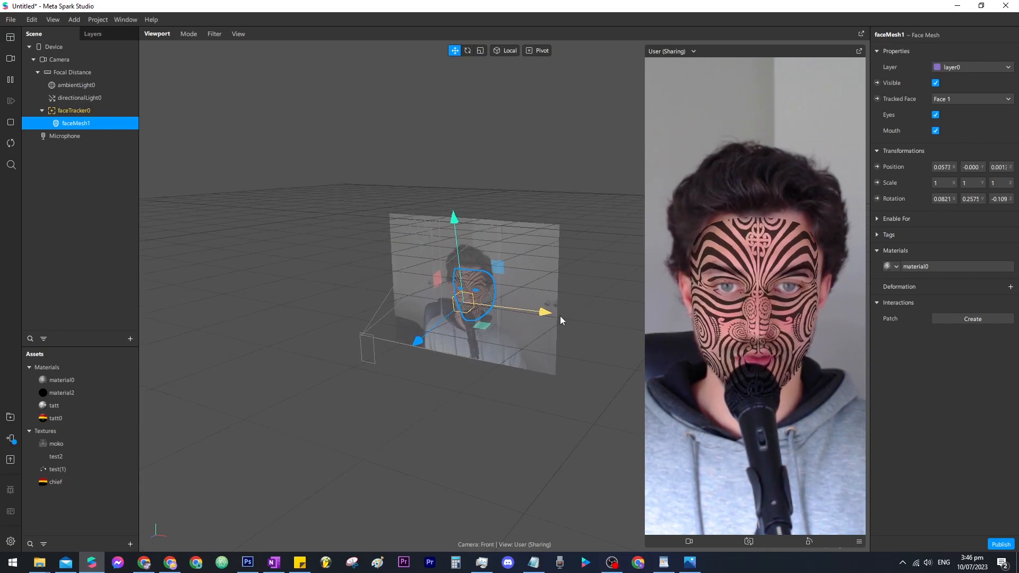
left_click_drag(554, 315, 581, 319)
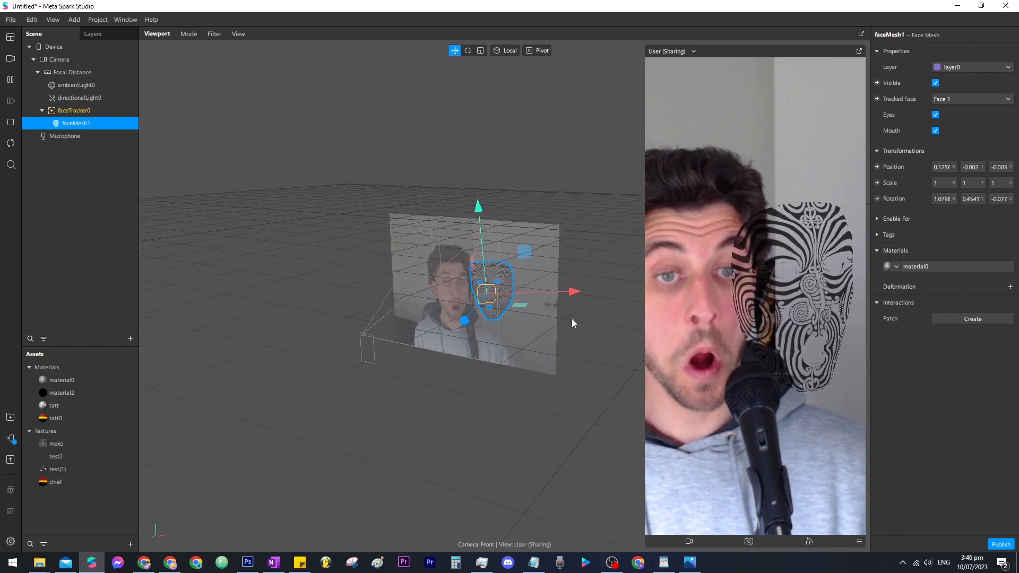
key("ctrl+z")
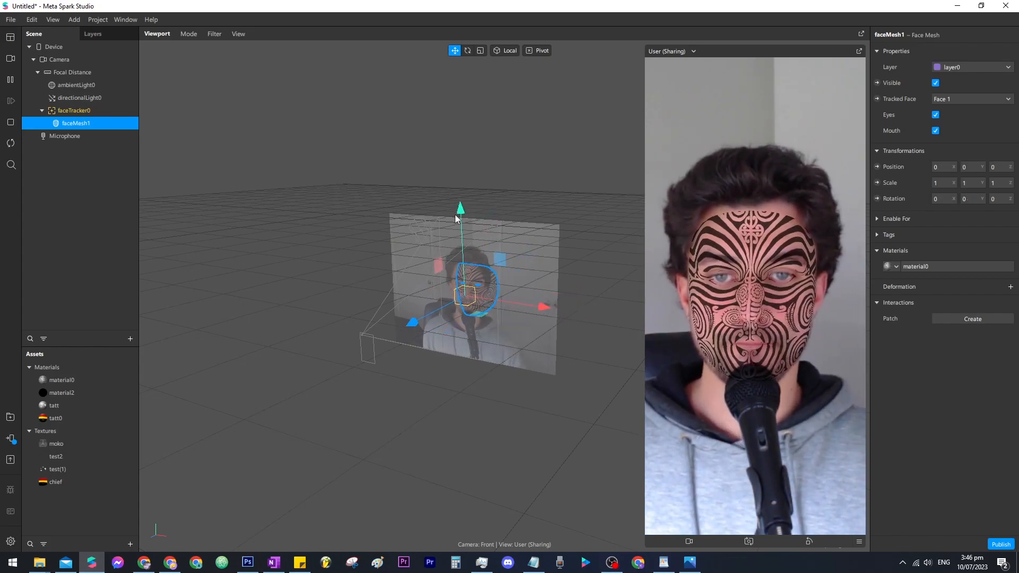
key("ctrl+shift+z")
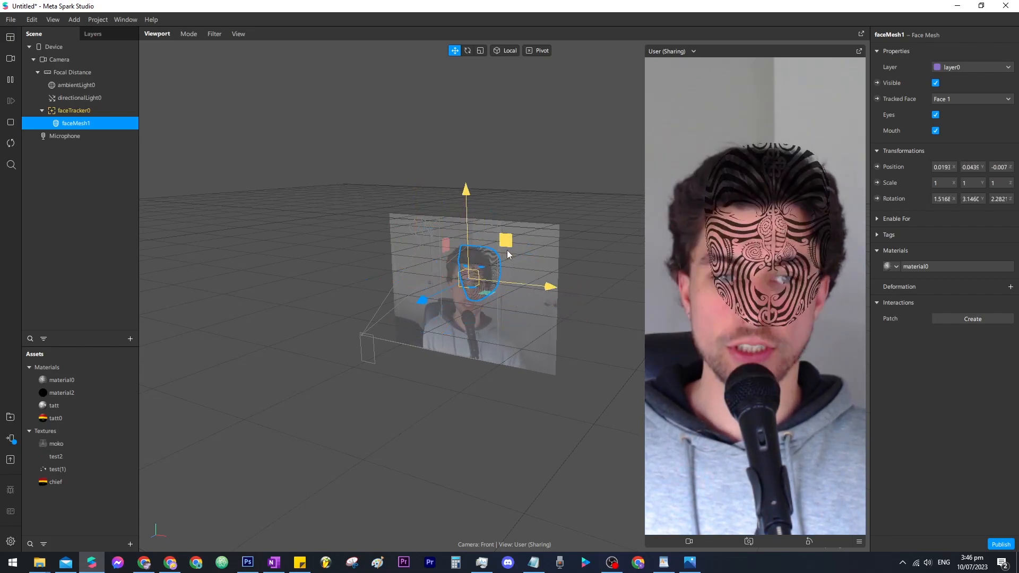
key("ctrl+z")
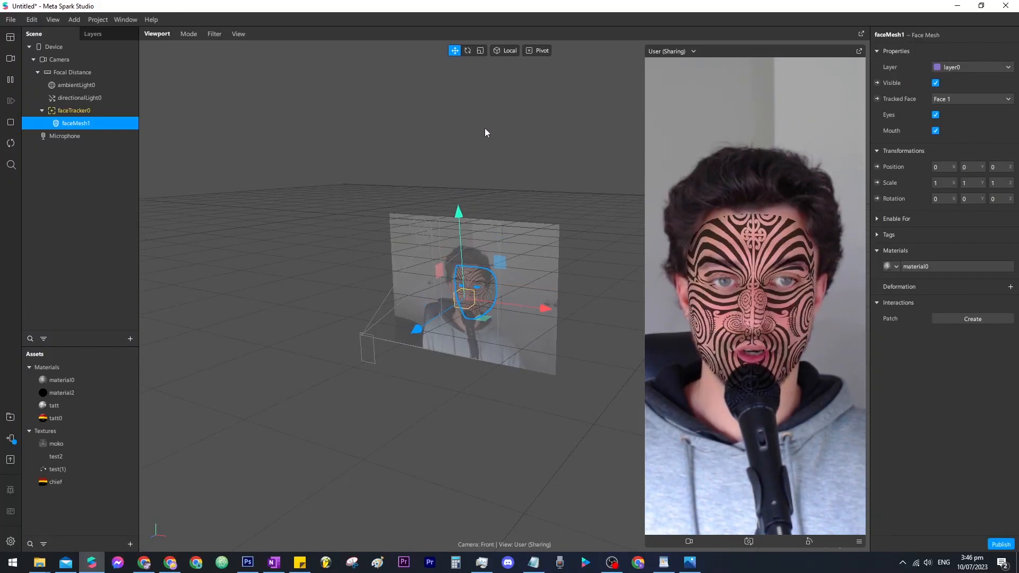
Try rotating faceMesh1 about 180° around its Z axis, and undo the rotation.
left_click(467, 52)
left_click_drag(518, 253, 420, 339)
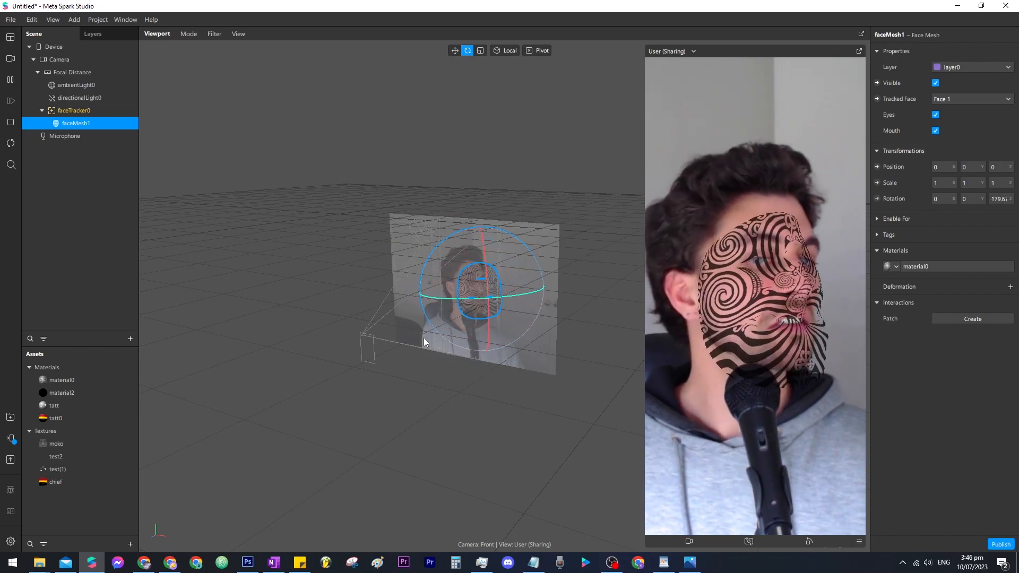
key("ctrl+z")
Try scaling faceMesh1 uniformly down to about 0.44, and undo the scaling.
left_click(481, 52)
left_click_drag(465, 299, 396, 308)
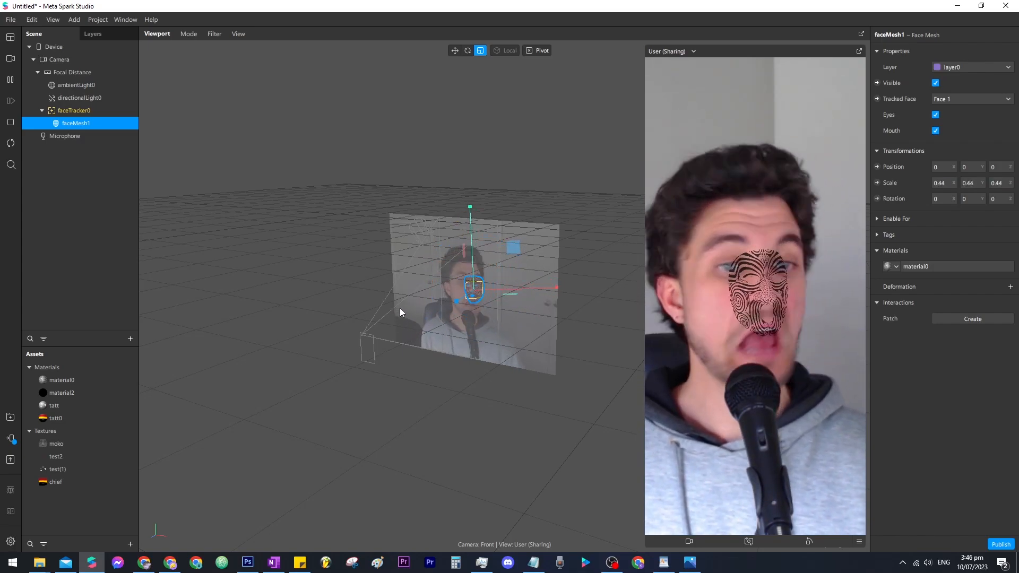
key("ctrl+z")
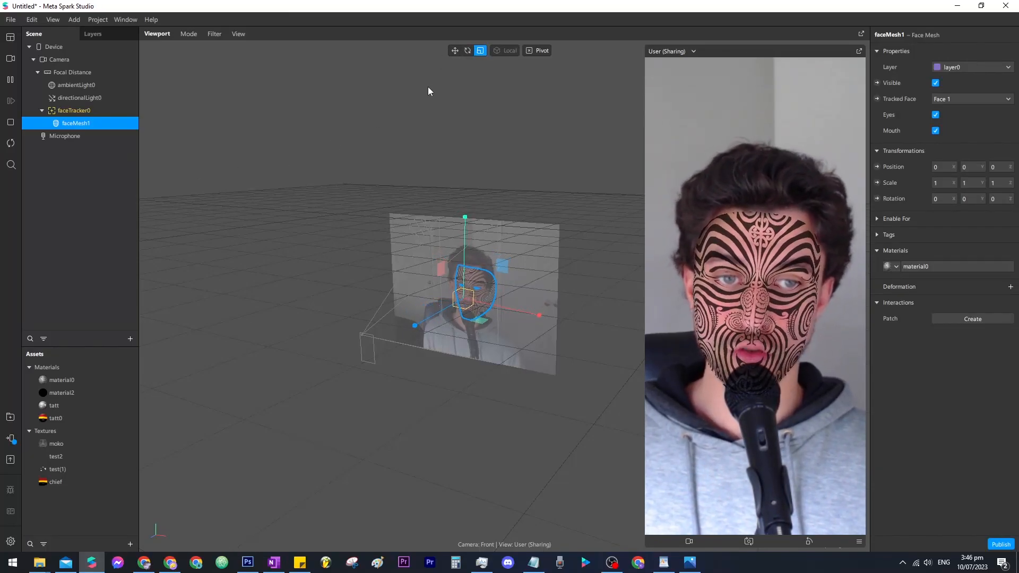
Duplicate faceMesh1 and move the copy up above the head, to about 0.187 on Y.
left_click(106, 110)
left_click(108, 123)
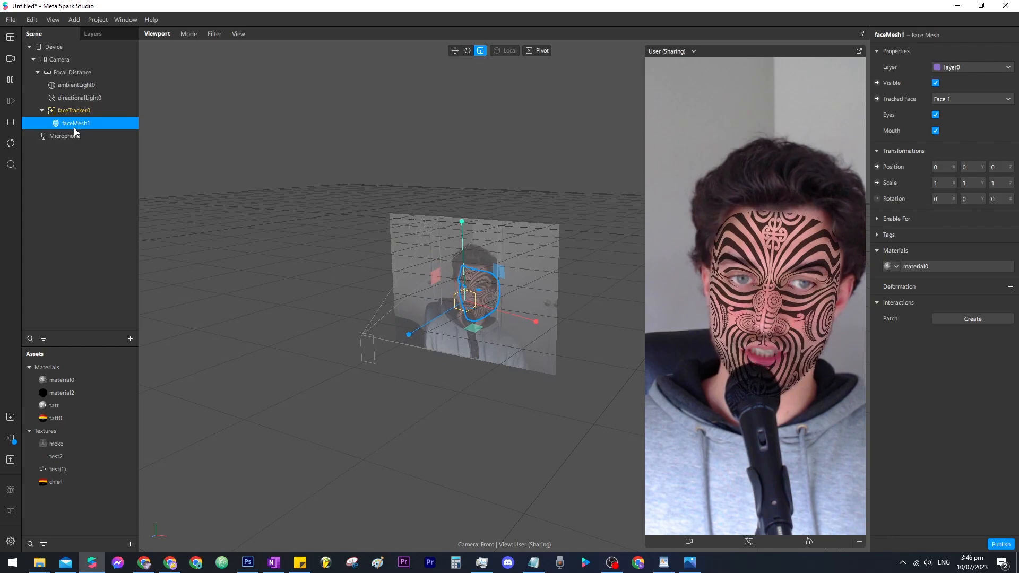
key("ctrl+d")
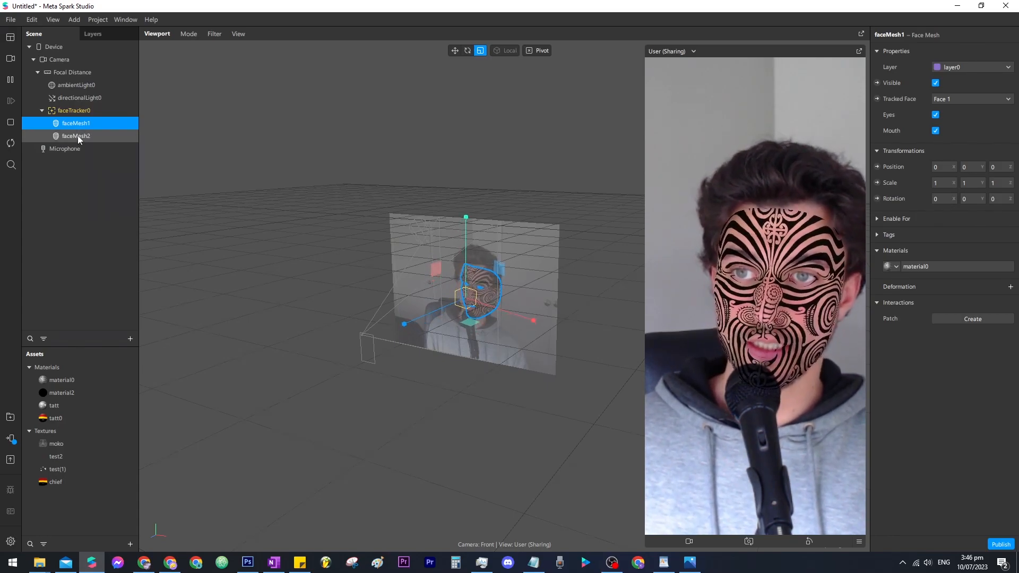
left_click(78, 135)
left_click(455, 50)
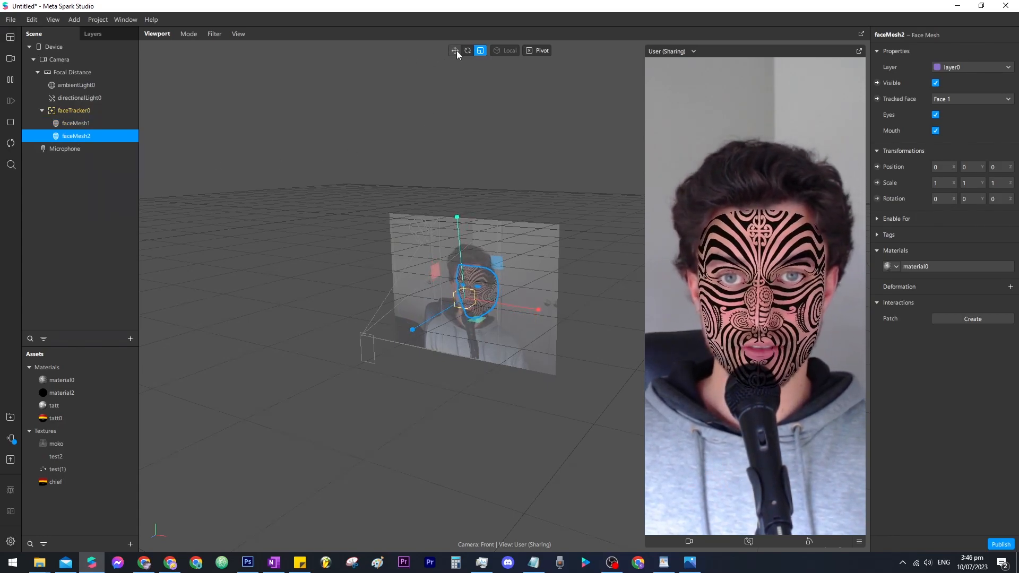
left_click_drag(459, 232, 467, 176)
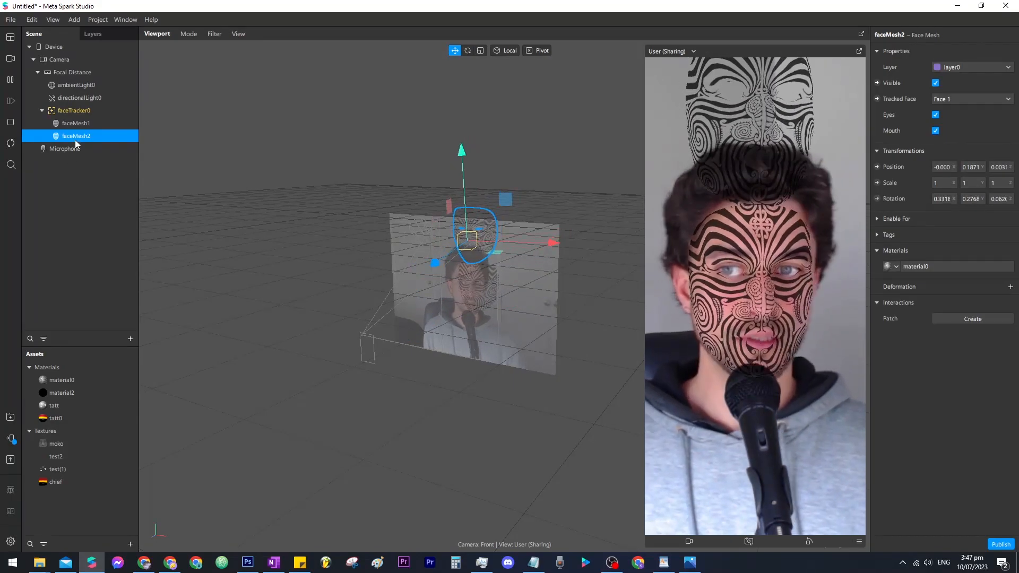
Duplicate faceMesh2, move faceMesh2 beside the head to about 0.16 on X, and rotate it to about -36° on Z.
key("ctrl+d")
left_click(87, 137)
left_click_drag(504, 202, 555, 262)
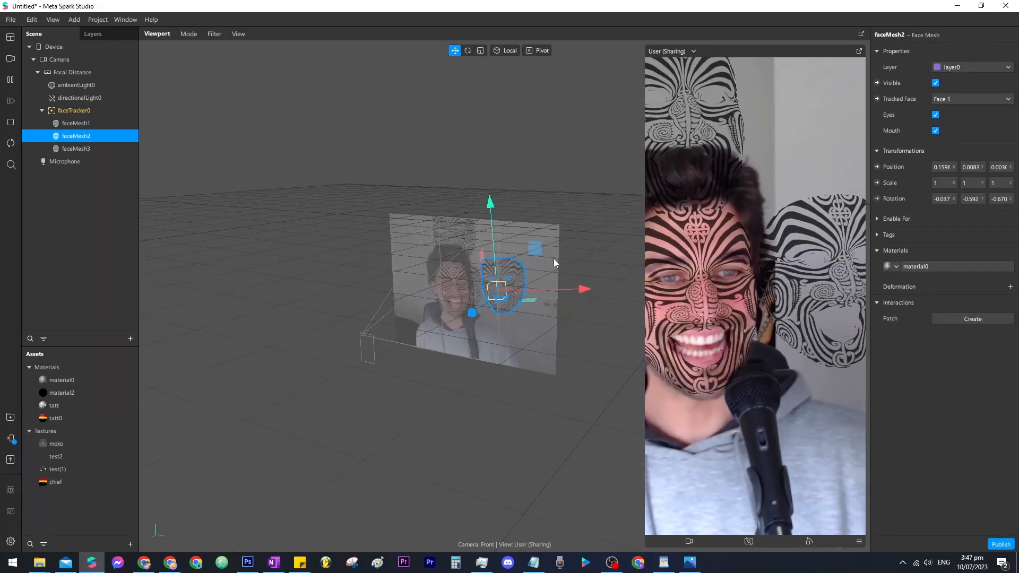
key("e")
left_click_drag(557, 284, 564, 291)
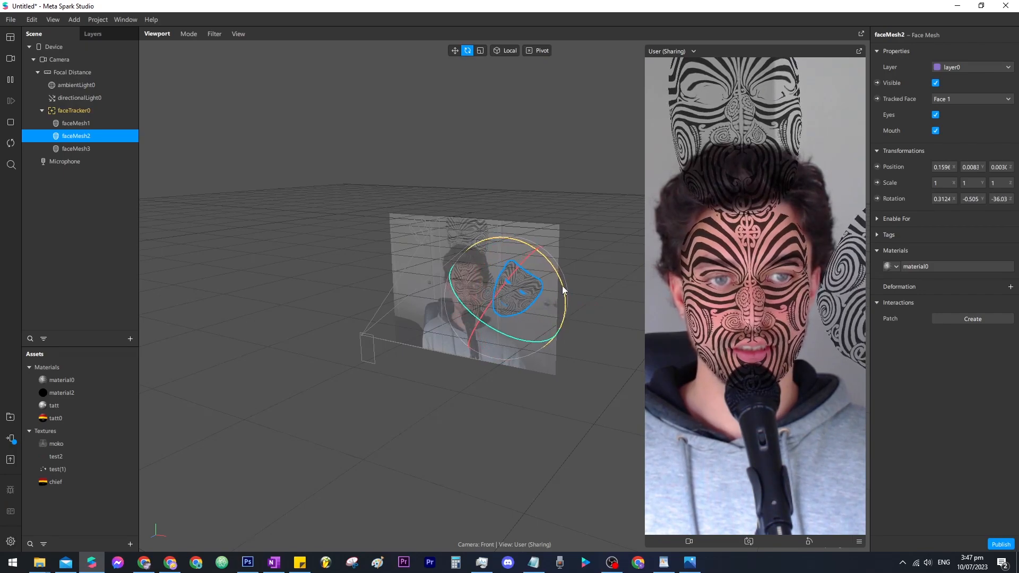
Duplicate the tilted faceMesh2, move faceMesh2 to the head's opposite side at about -0.175 on X, and rotate it to about 16° on Z.
key("ctrl+d")
key("w")
left_click_drag(533, 302, 450, 240)
key("e")
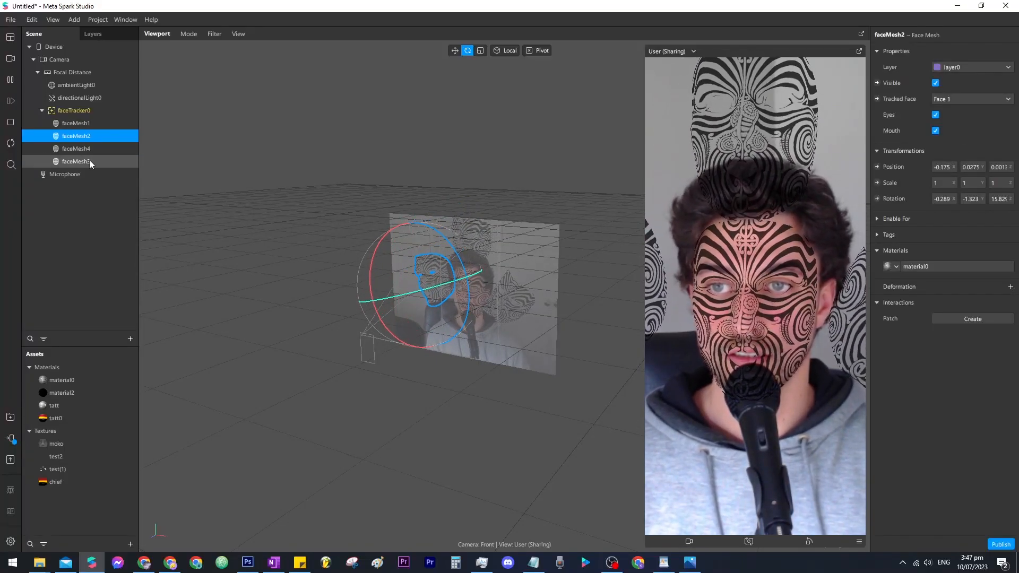
Select faceMesh2, faceMesh4 and faceMesh3 together and scale them down uniformly around the head.
left_click(90, 161, "shift")
left_click(480, 51)
left_click_drag(465, 246, 413, 256)
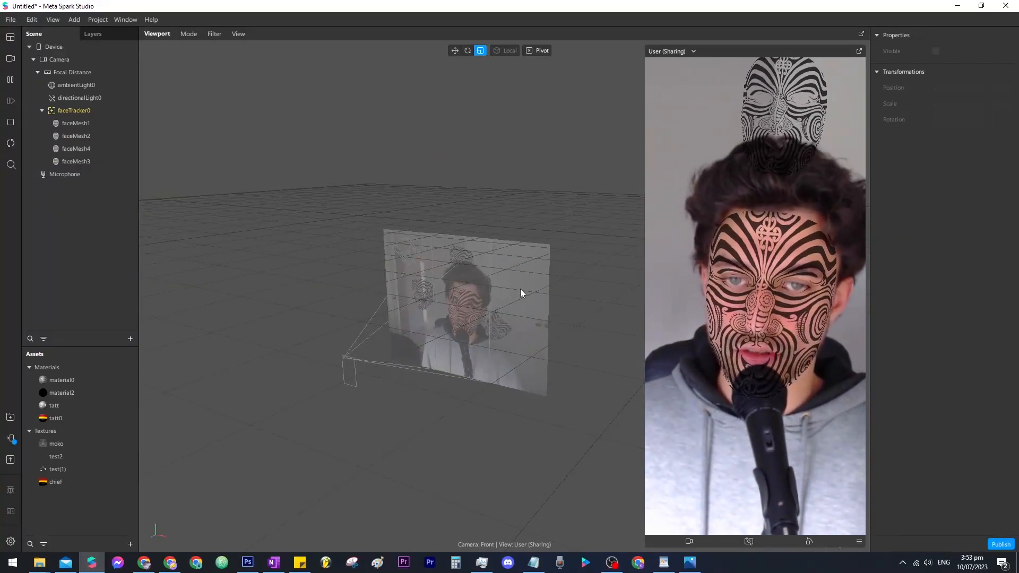
Examine the arrangement of the face meshes around the head from several angles and distances in the 3D scene.
middle_click_drag(436, 427, 480, 345)
scroll(479, 347, "up", 5)
scroll(481, 347, "down", 5)
scroll(480, 347, "up", 5)
scroll(480, 348, "down", 5)
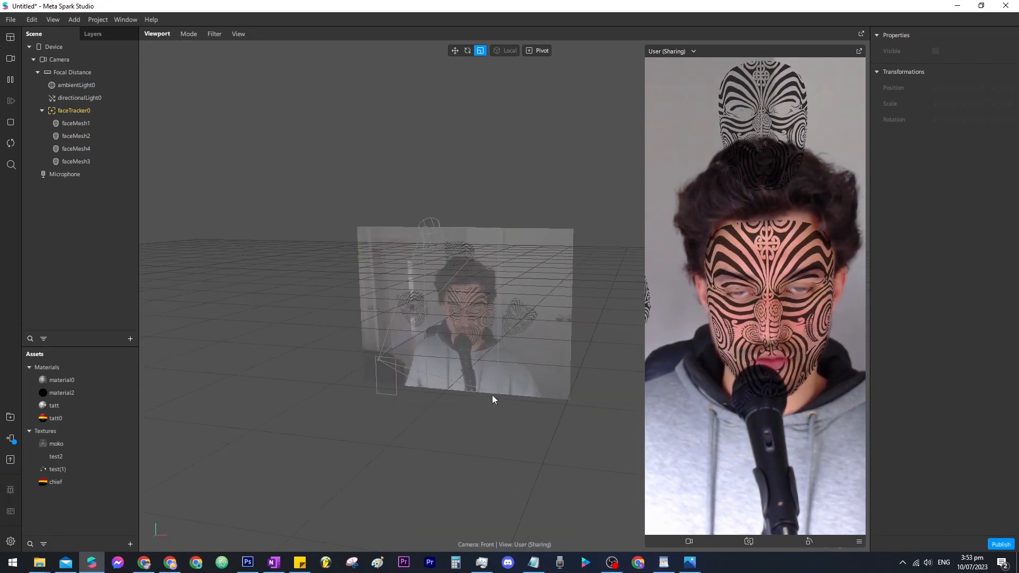
middle_click_drag(480, 432, 417, 434)
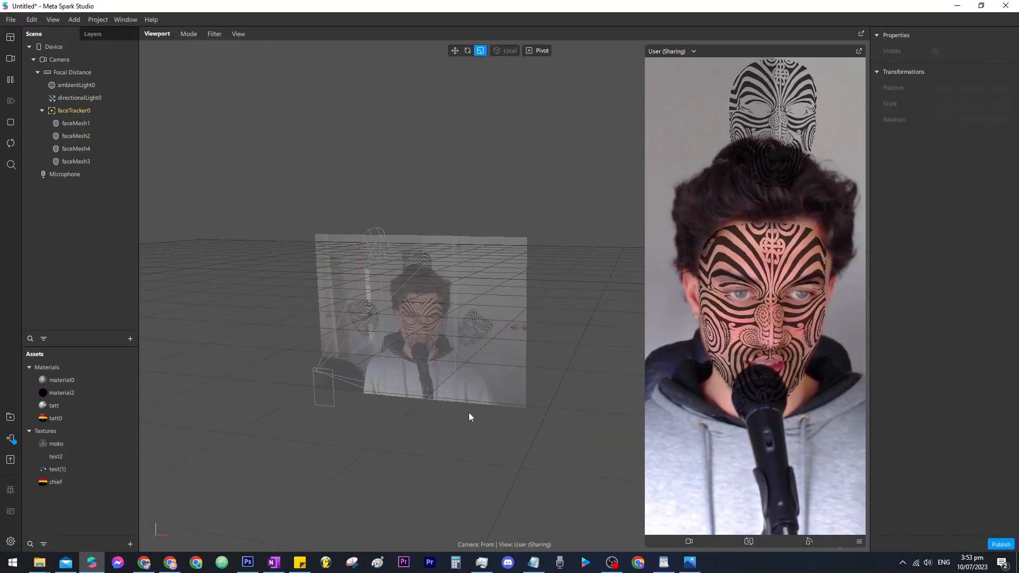
middle_click_drag(467, 410, 504, 428)
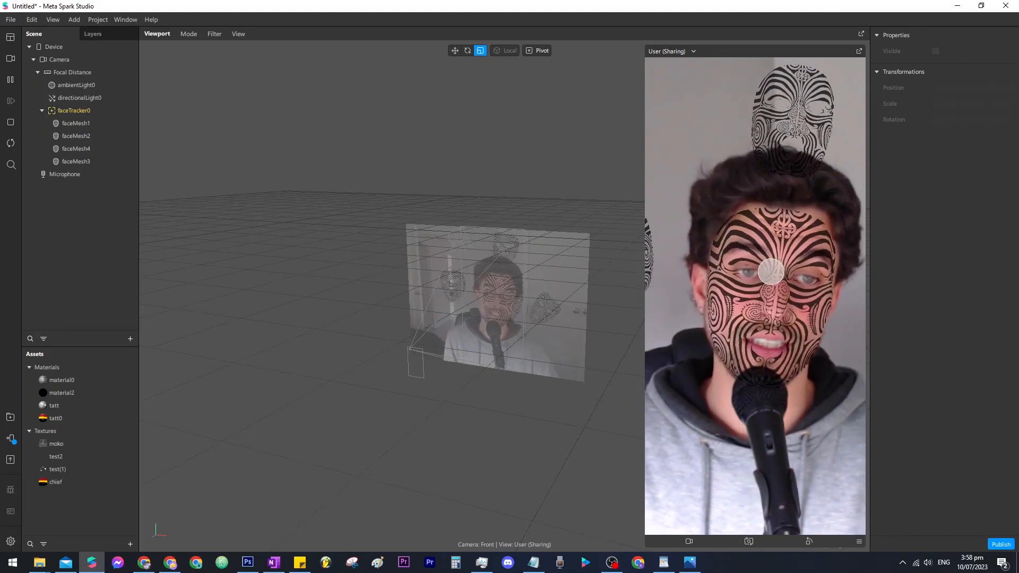
Send the sharing effect to Instagram for testing on a device.
left_click(11, 440)
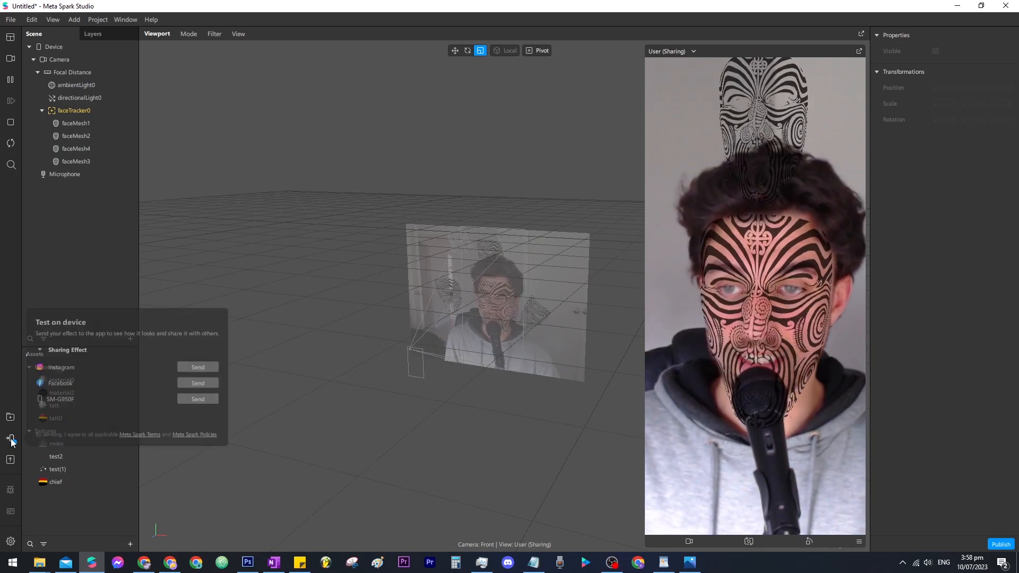
left_click(197, 369)
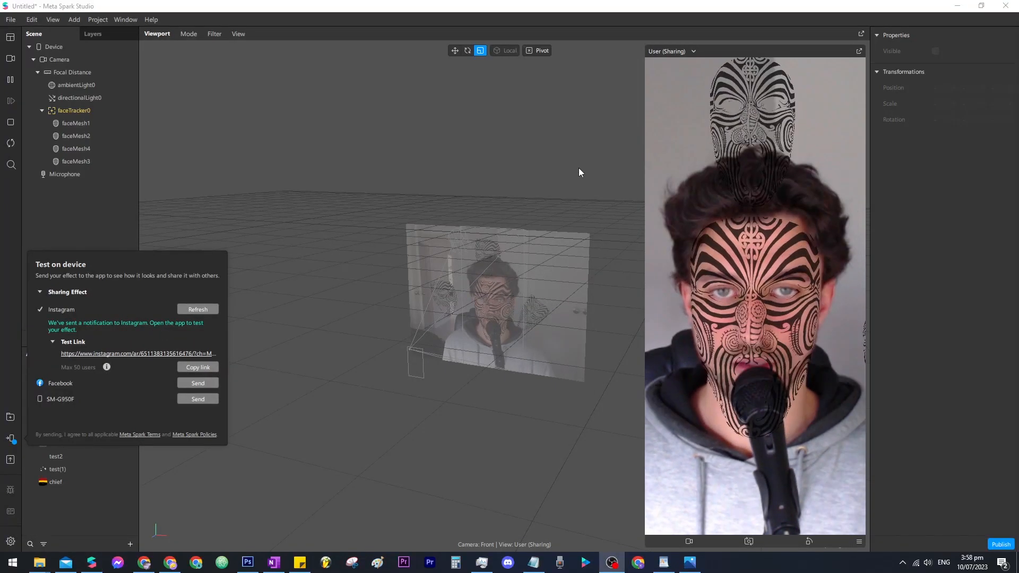
key("alt+Tab")
left_click(576, 124)
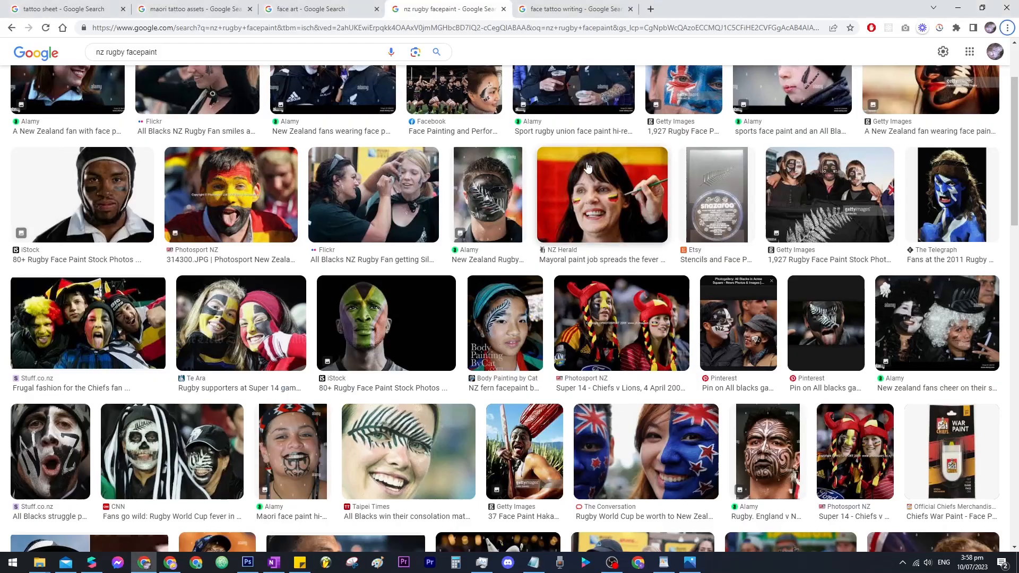
key("ctrl+t")
type("qr")
key("Return")
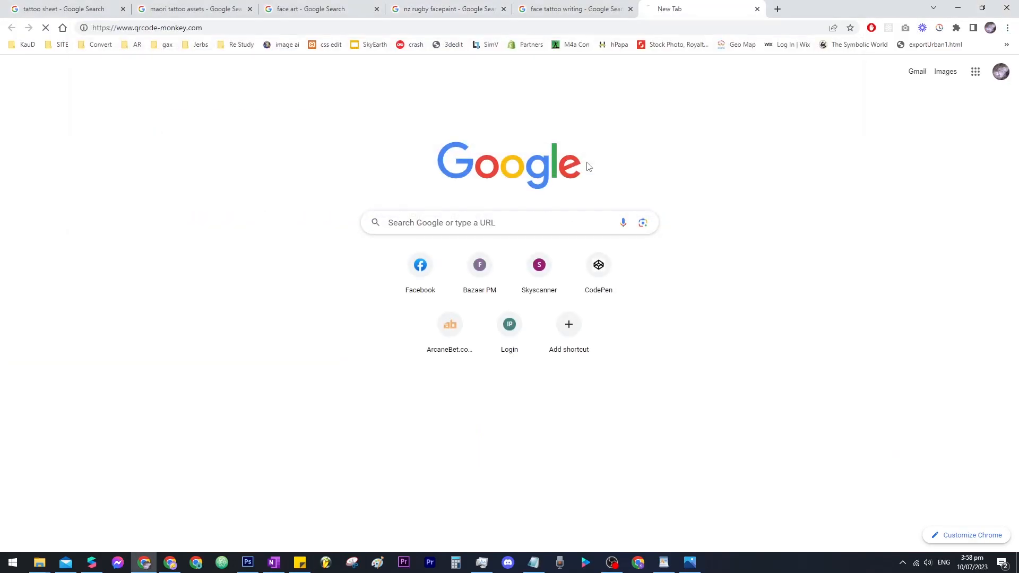
Return to Meta Spark Studio and copy the Instagram test link of the sharing effect.
key("alt+Tab")
left_click(539, 164)
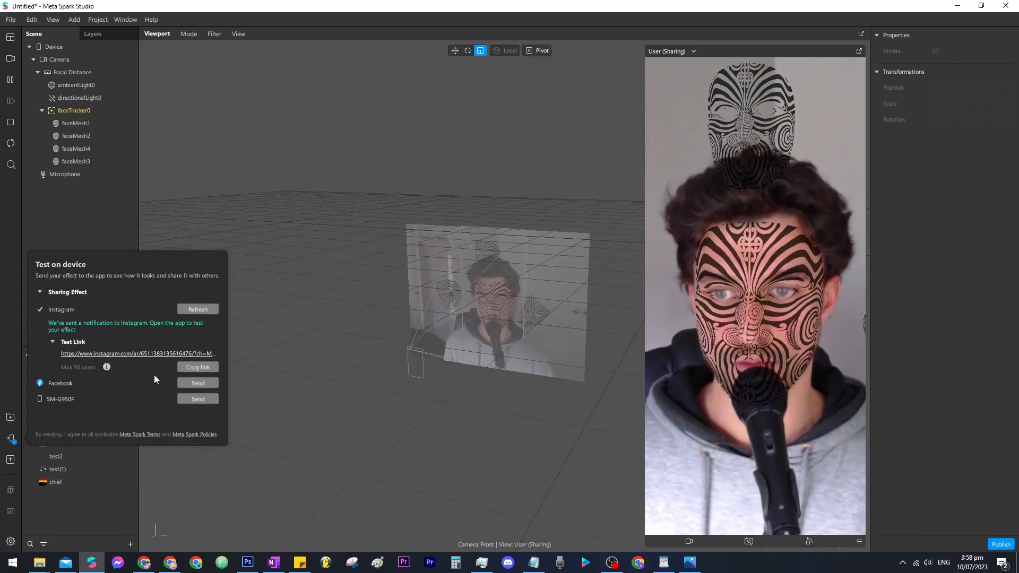
left_click(193, 367)
In Chrome, replace the QR code generator's URL with the copied Instagram test link, create the QR code, and return to Meta Spark Studio.
key("alt+Tab")
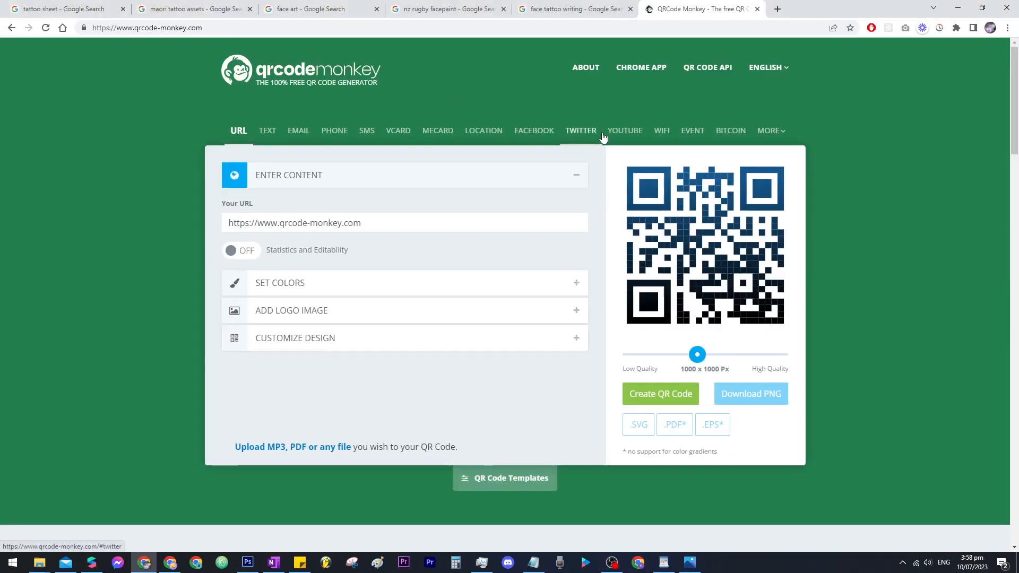
triple_click(412, 220)
key("ctrl+v")
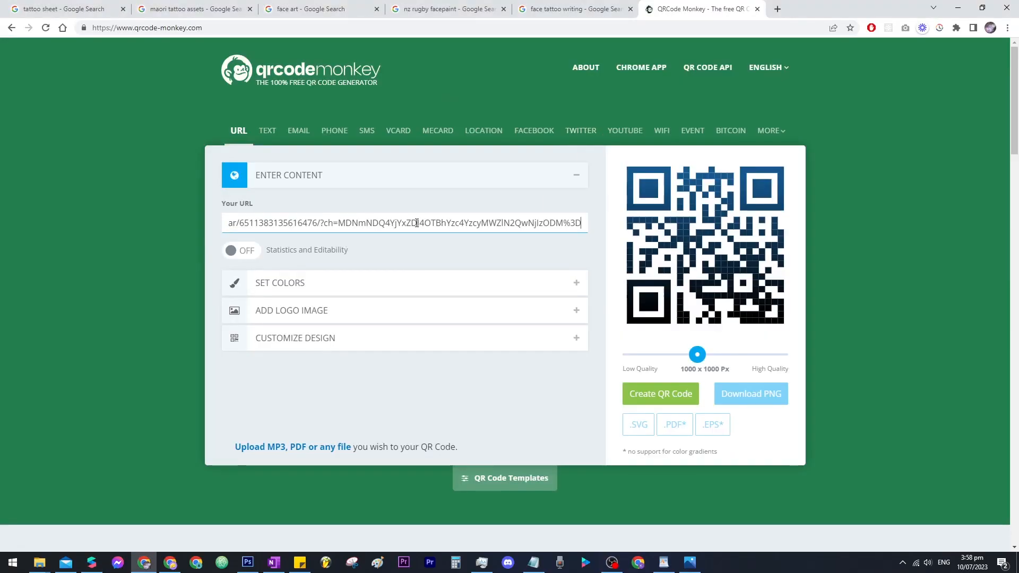
left_click(665, 393)
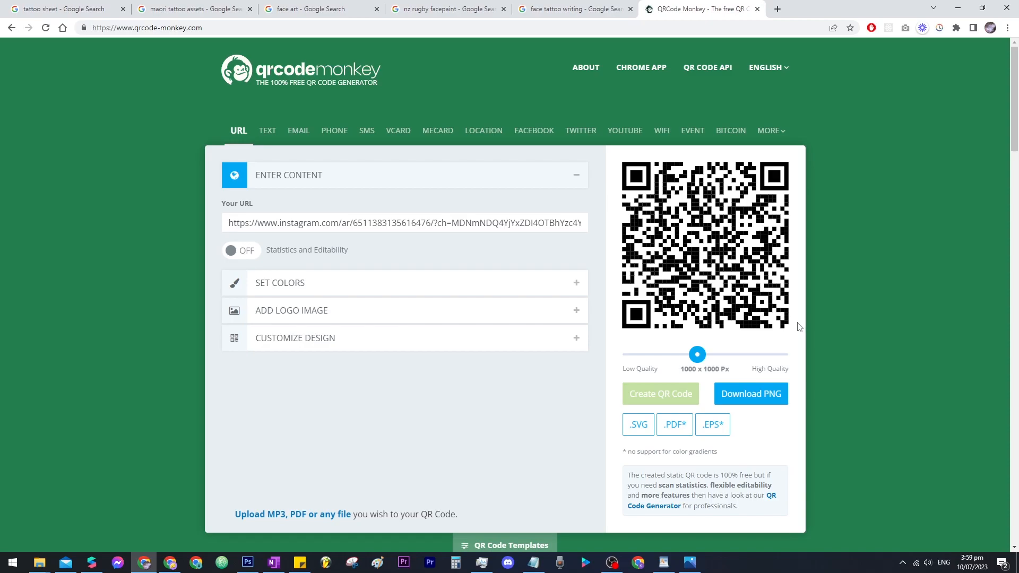
key("super+Tab")
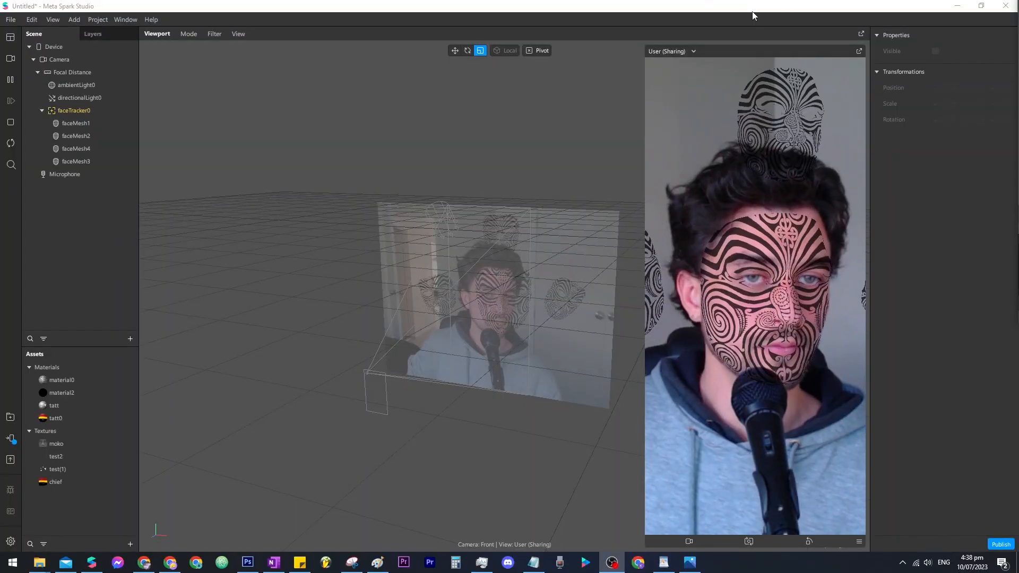